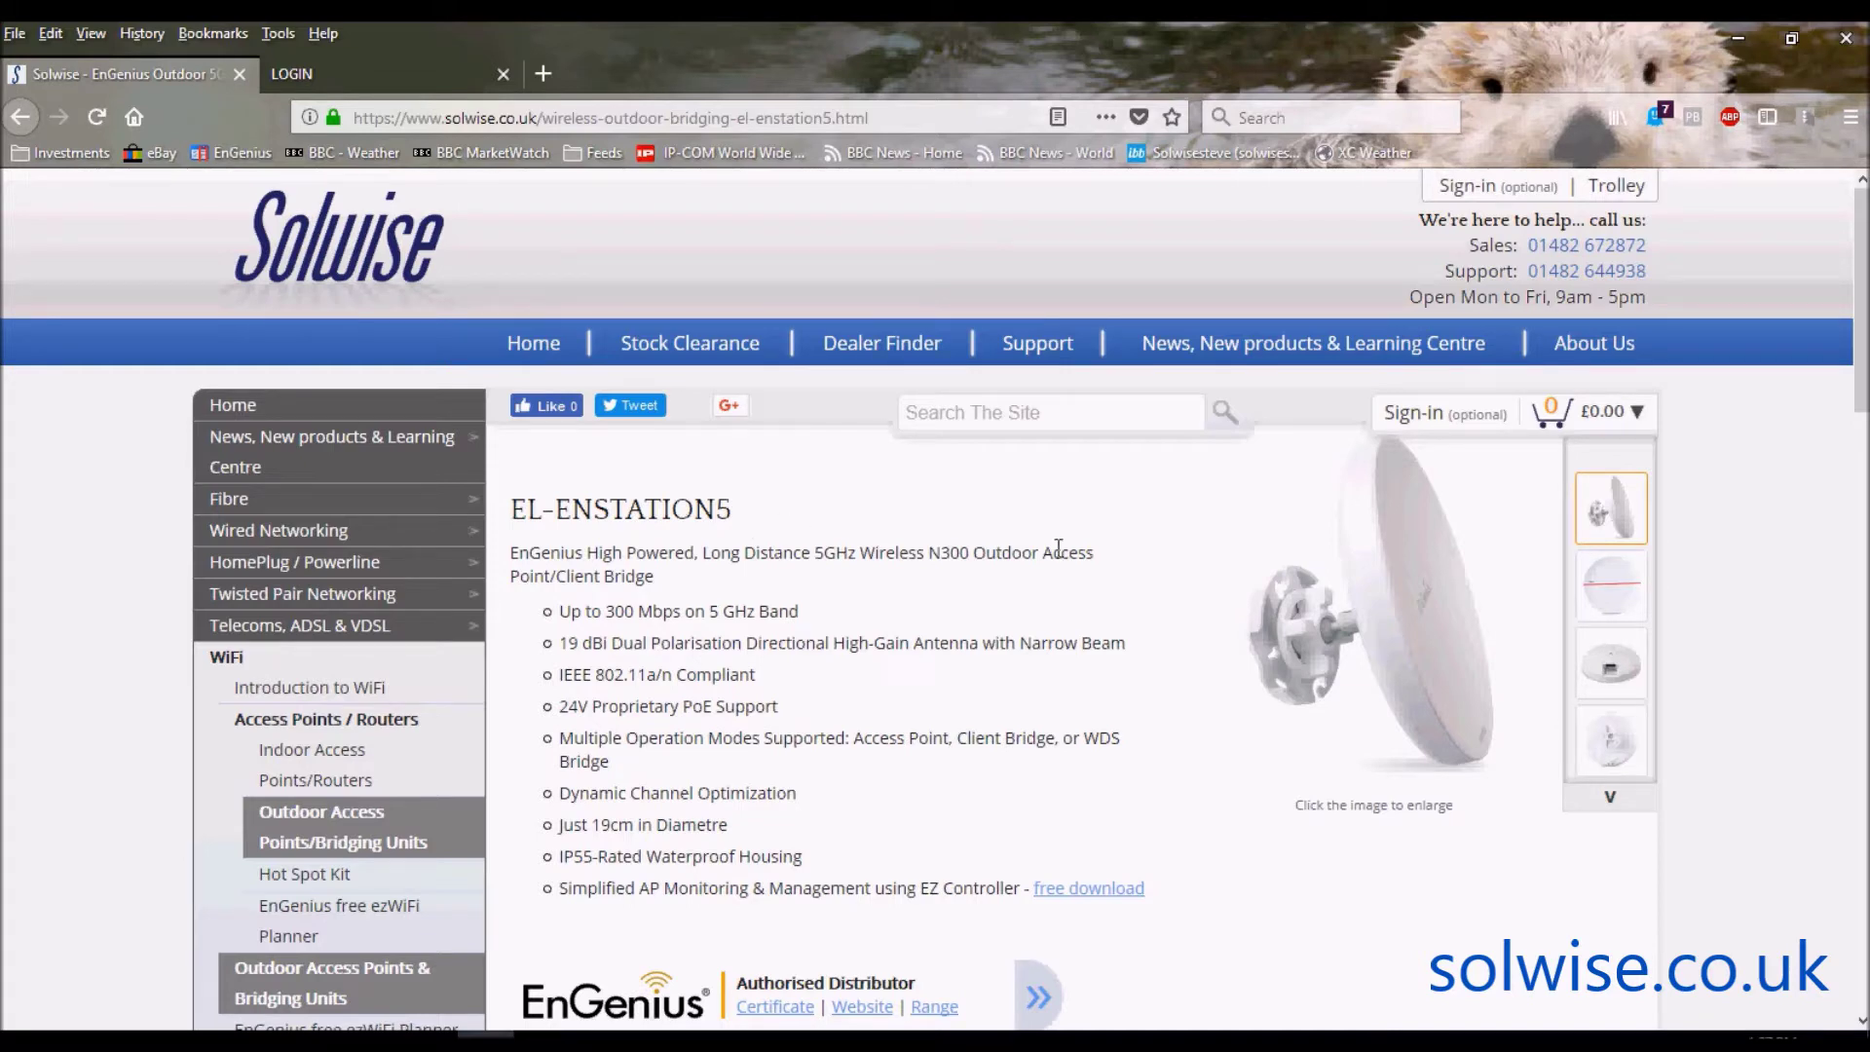
Step: Enlarge the EL-ENSTATION5 product photo in the gallery lightbox
left_click(1367, 556)
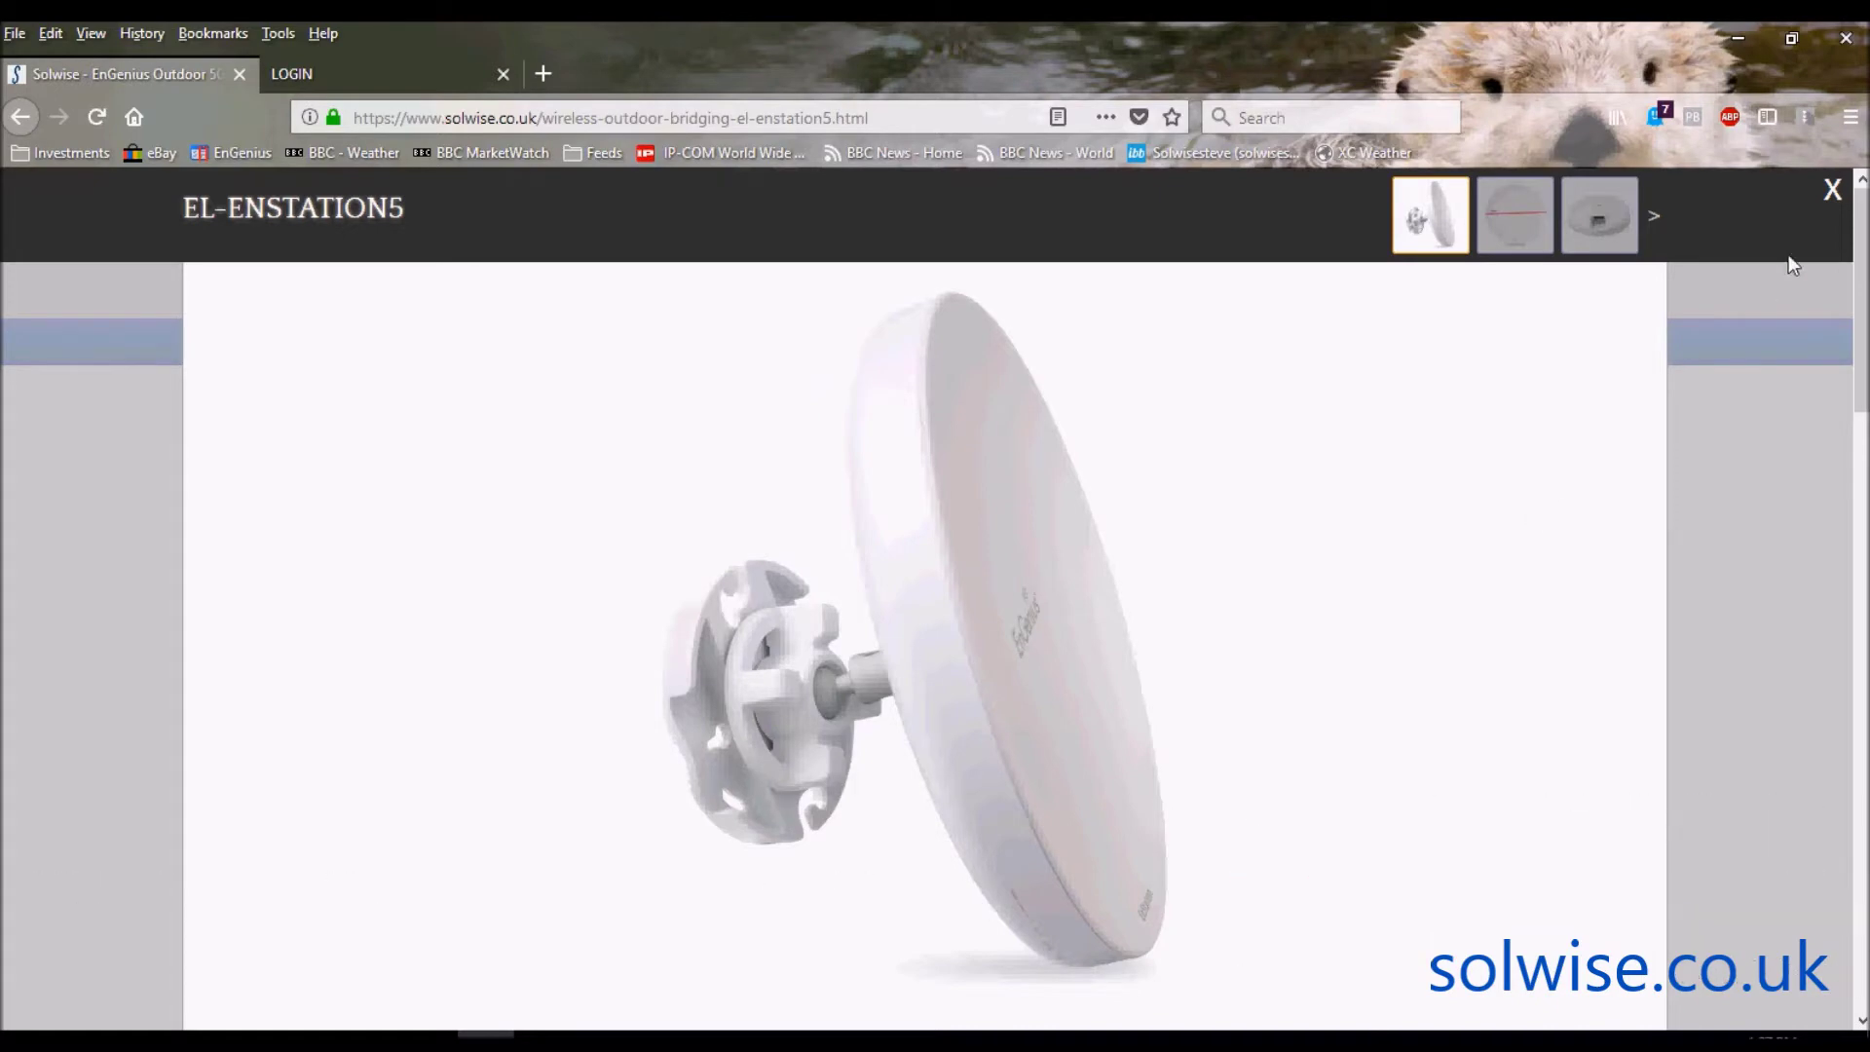
Step: Close the lightbox to return to the EL-ENSTATION5 product page
left_click(1828, 193)
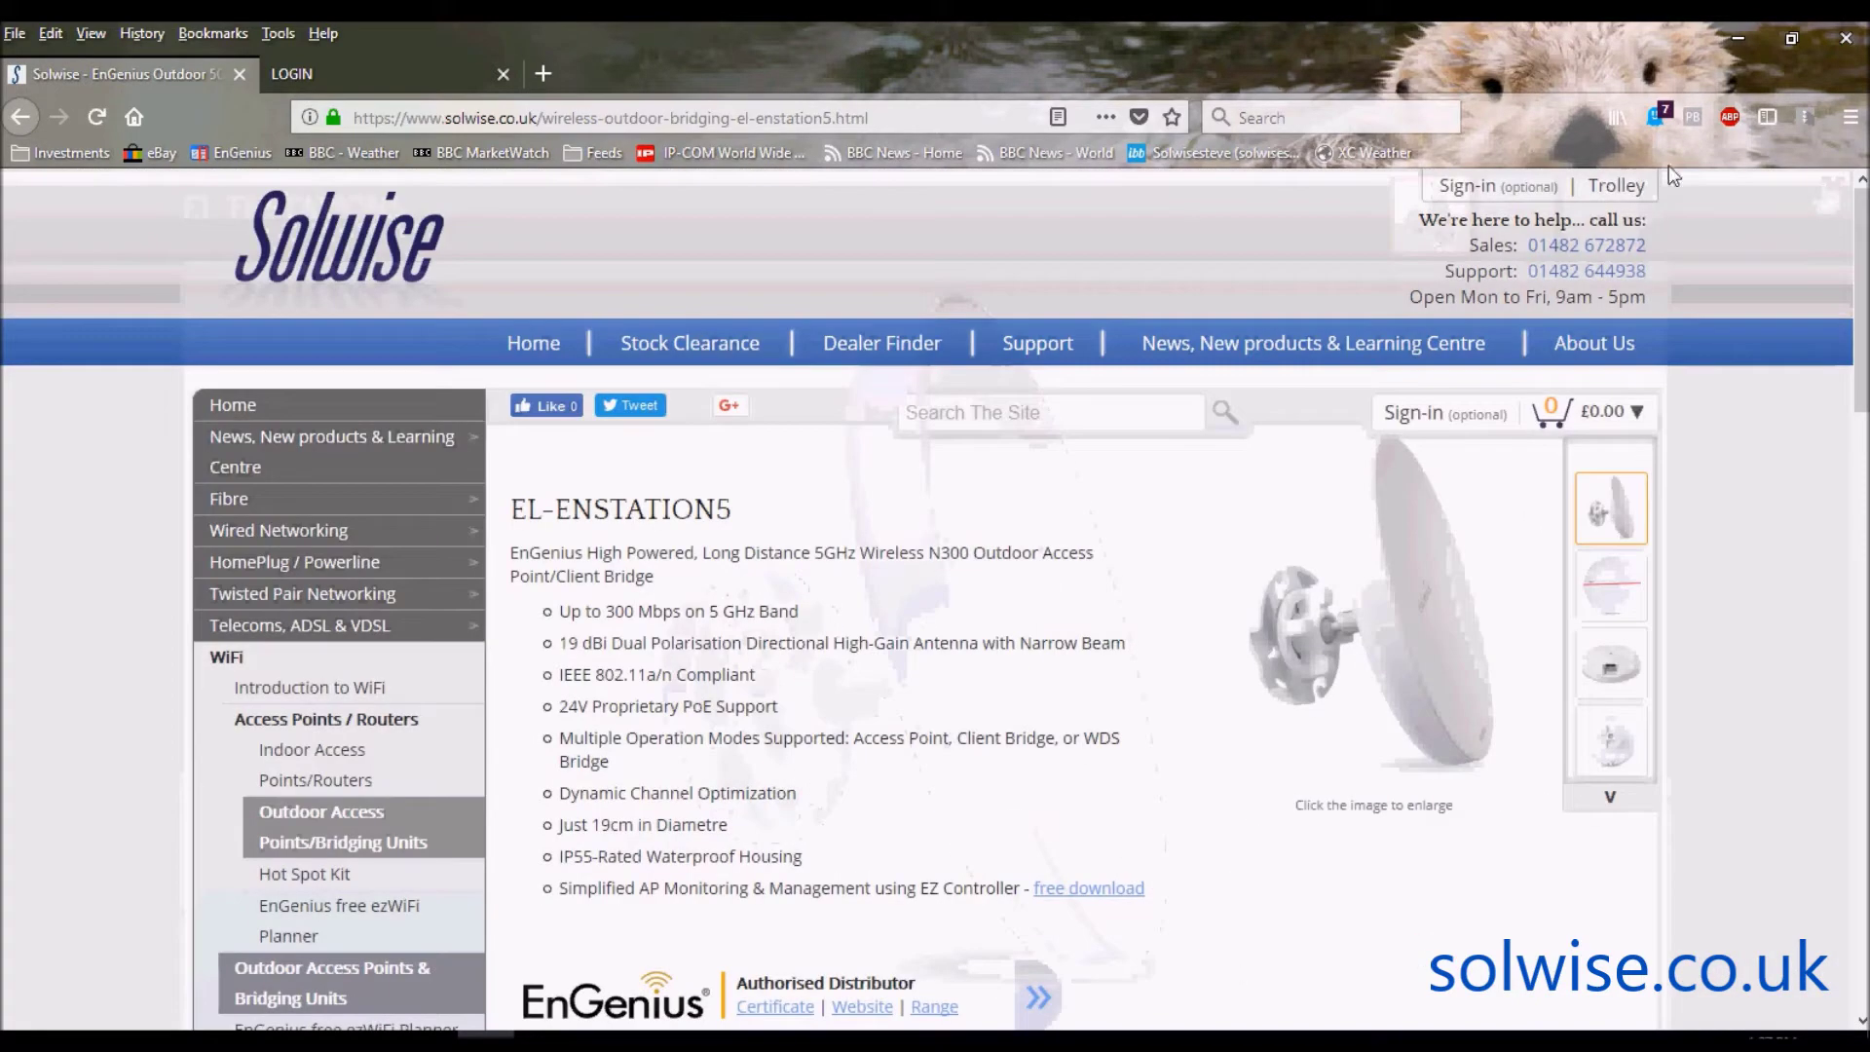
Step: Log in with the admin username and password, declining Firefox's offer to save the login
left_click(394, 71)
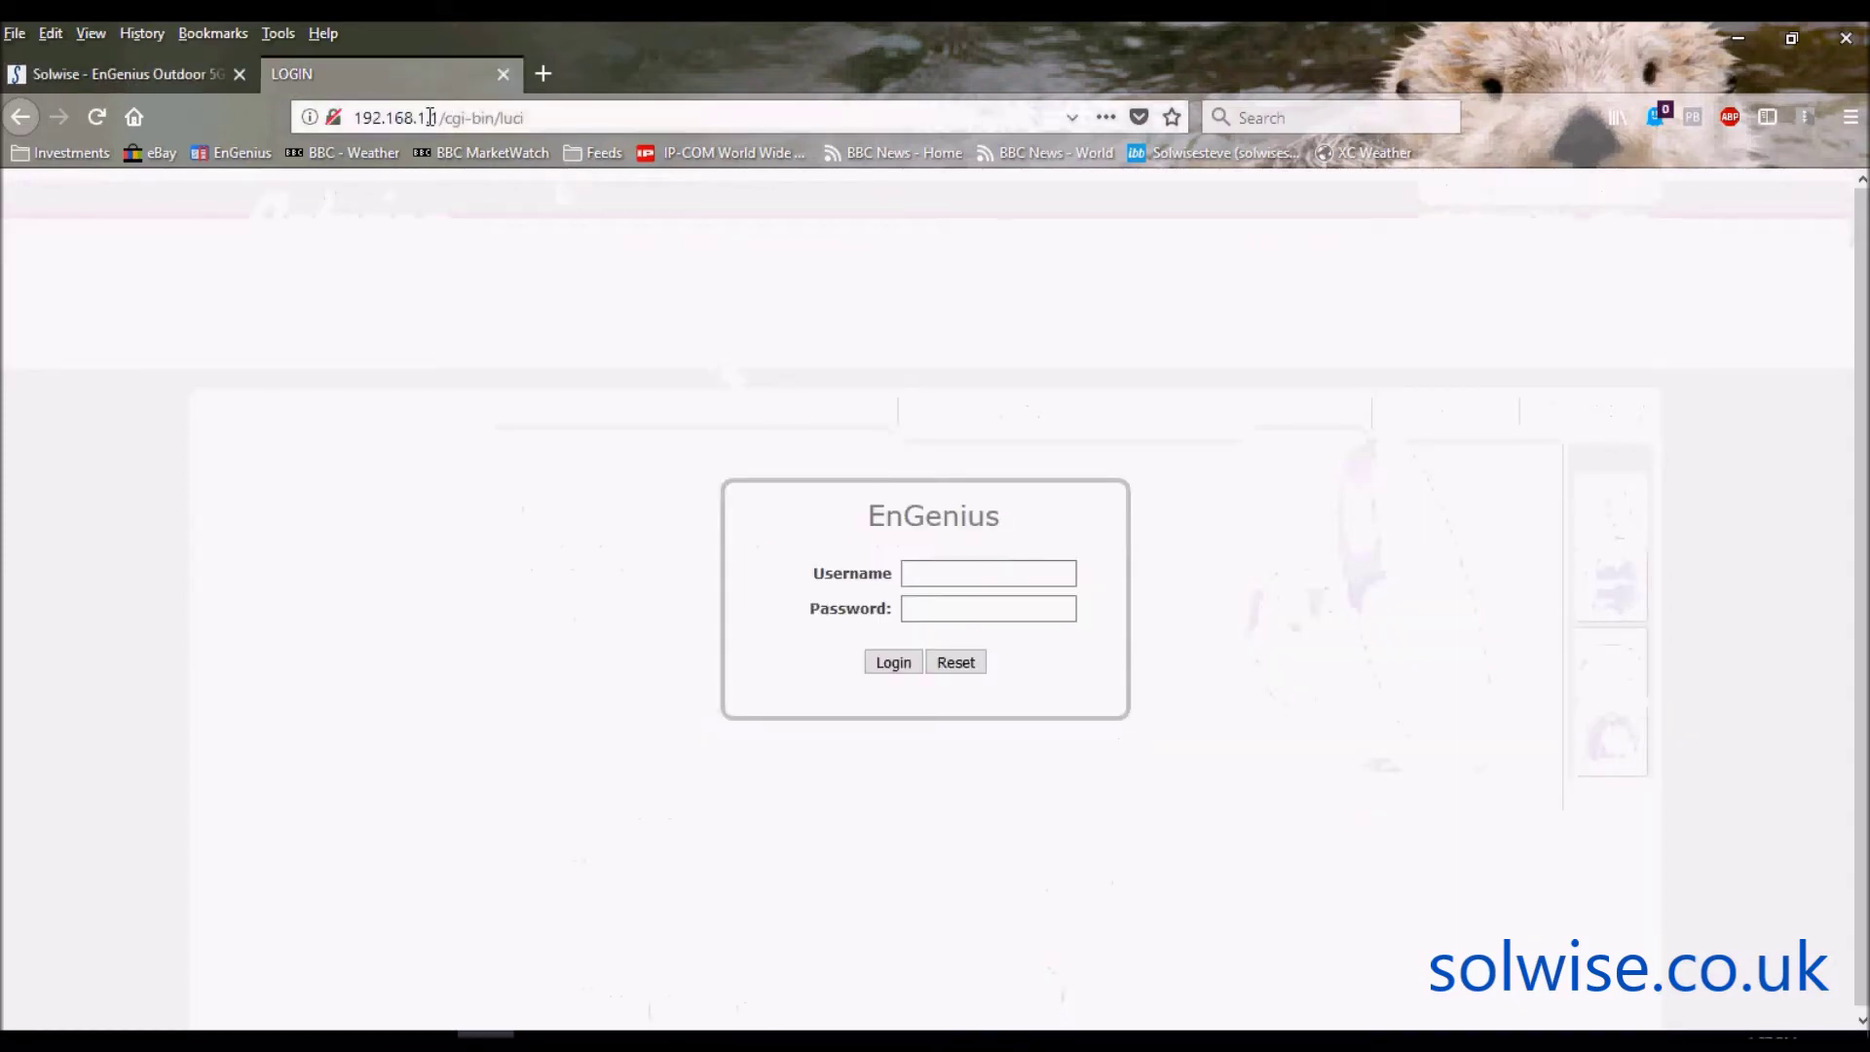
left_click(986, 575)
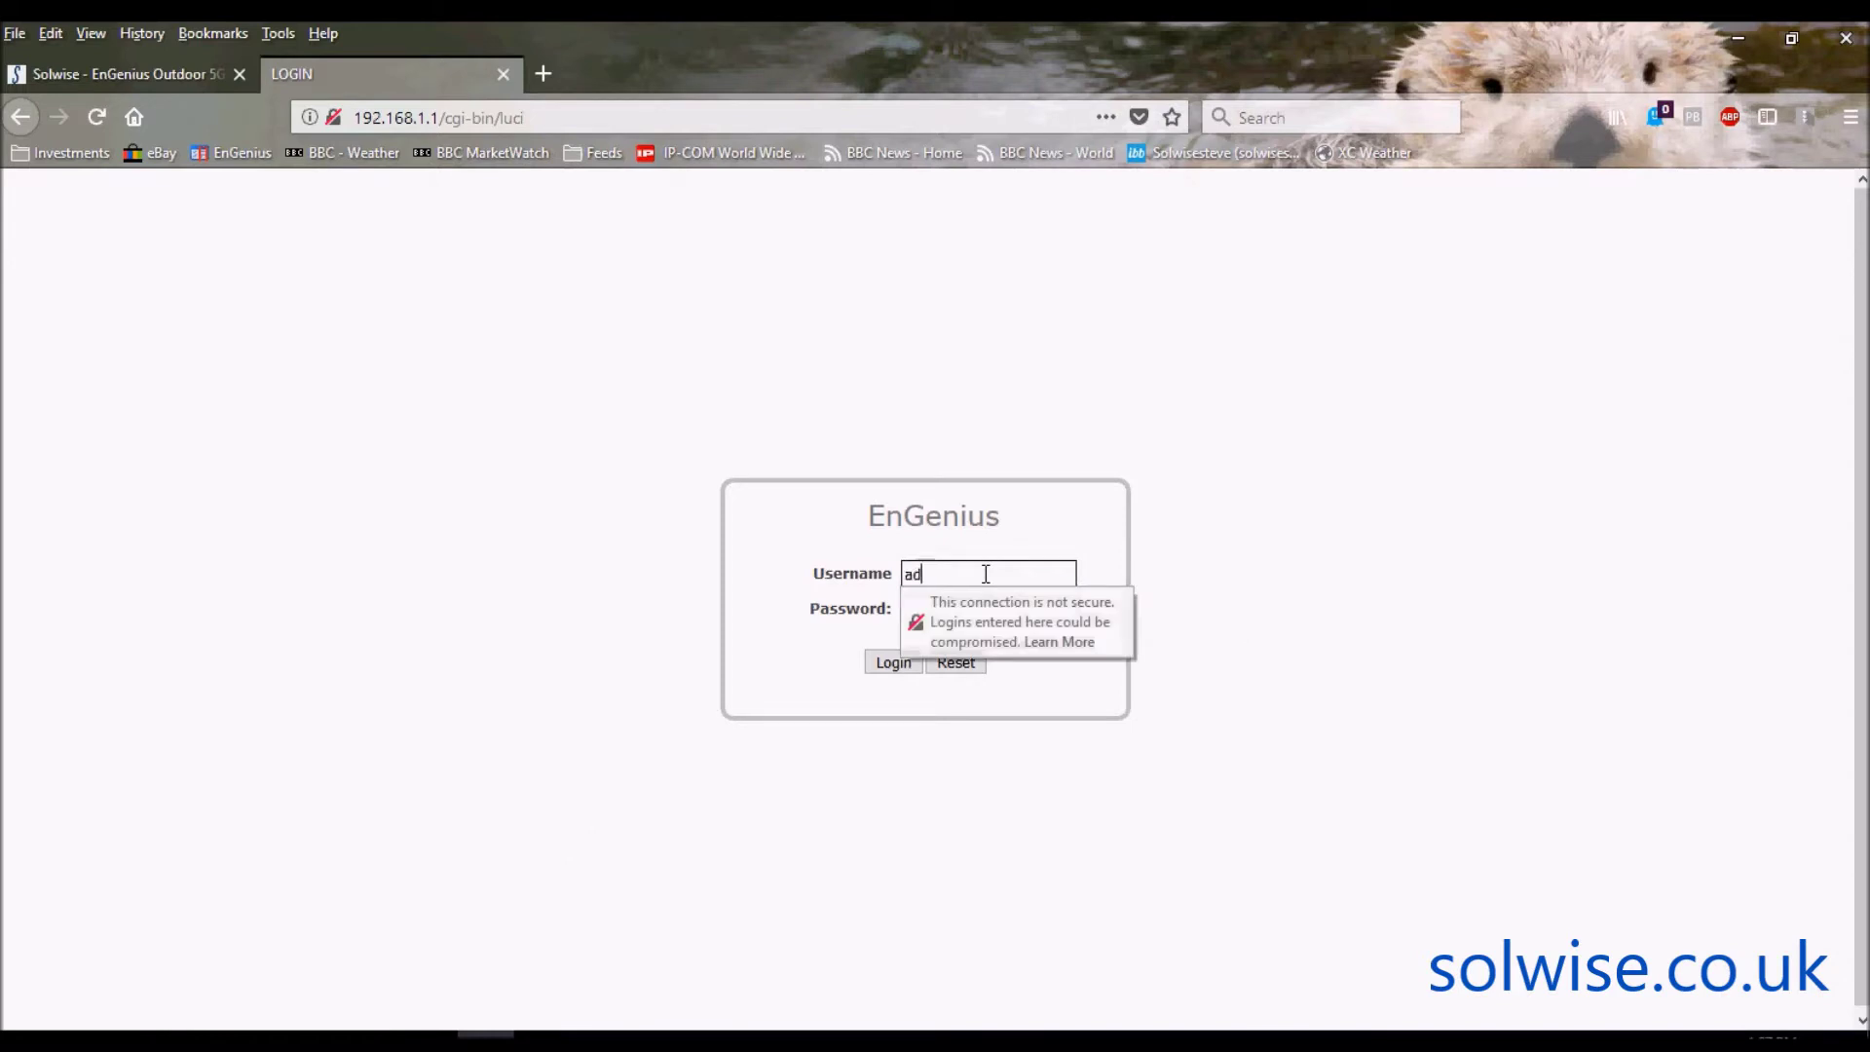
key("Tab")
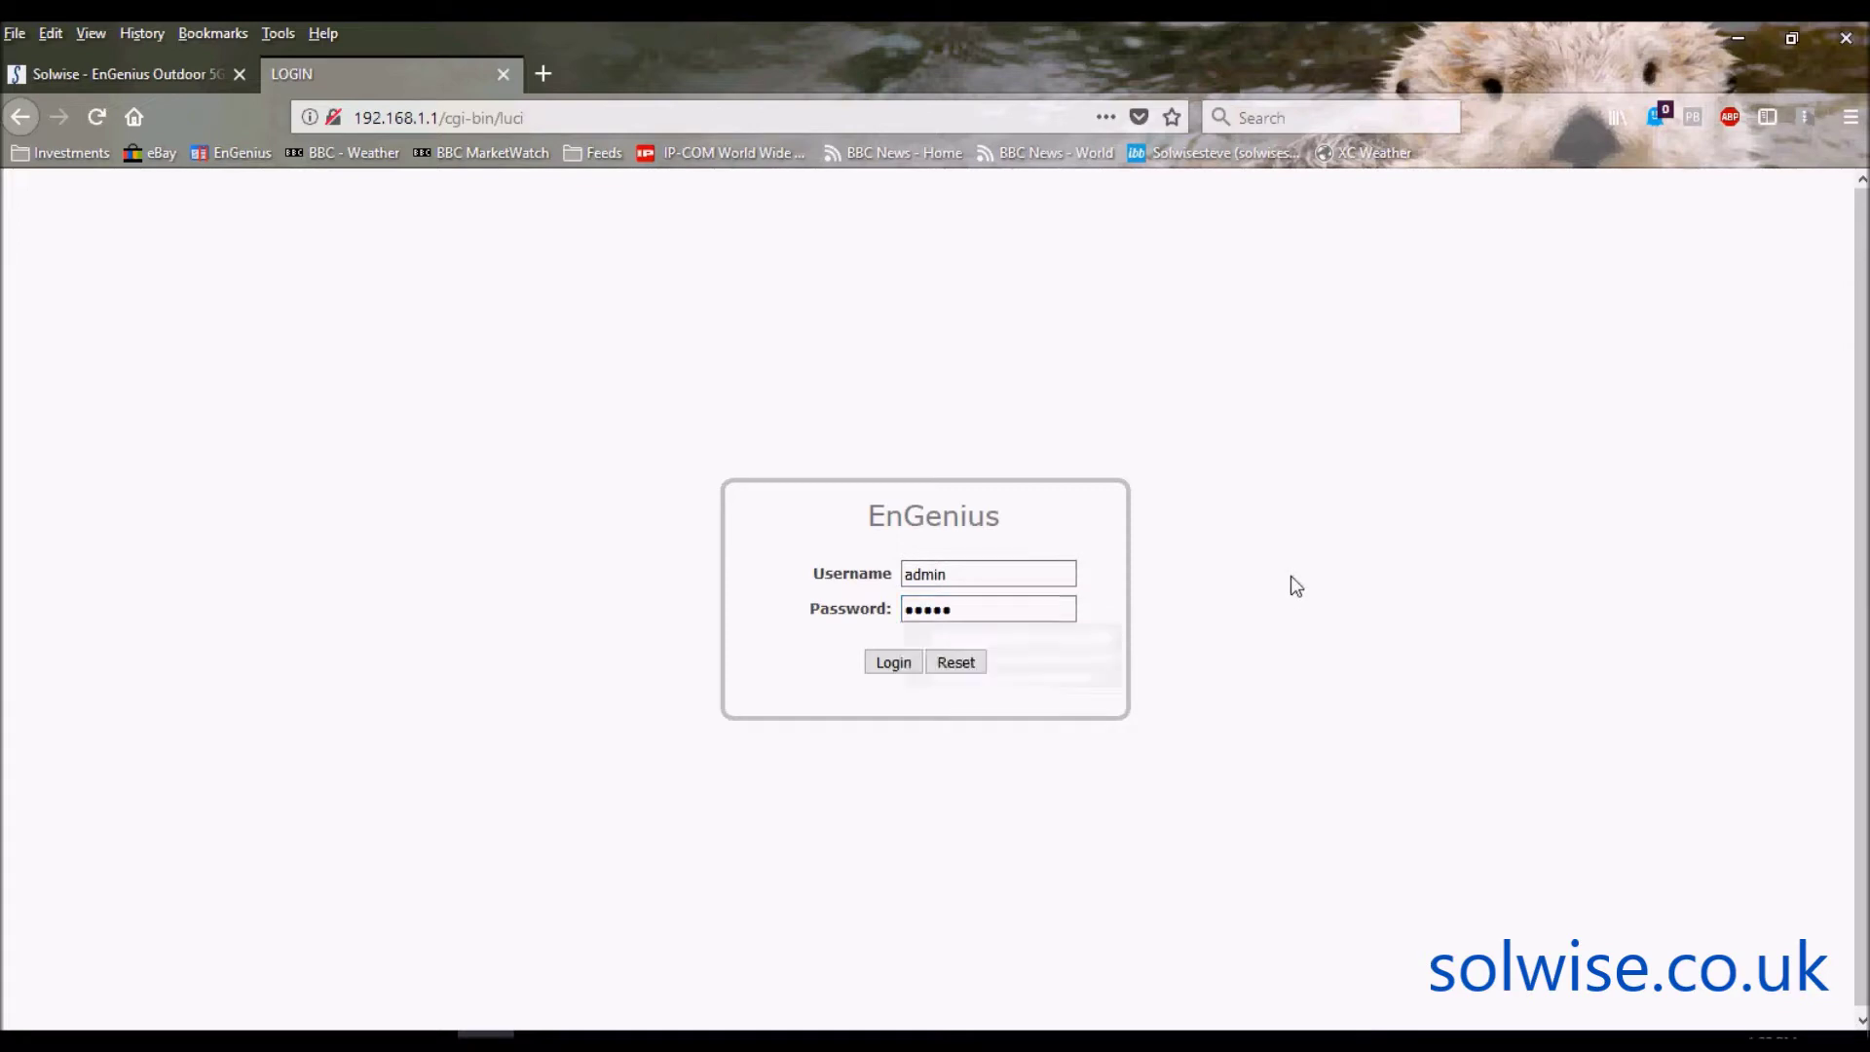
left_click(907, 665)
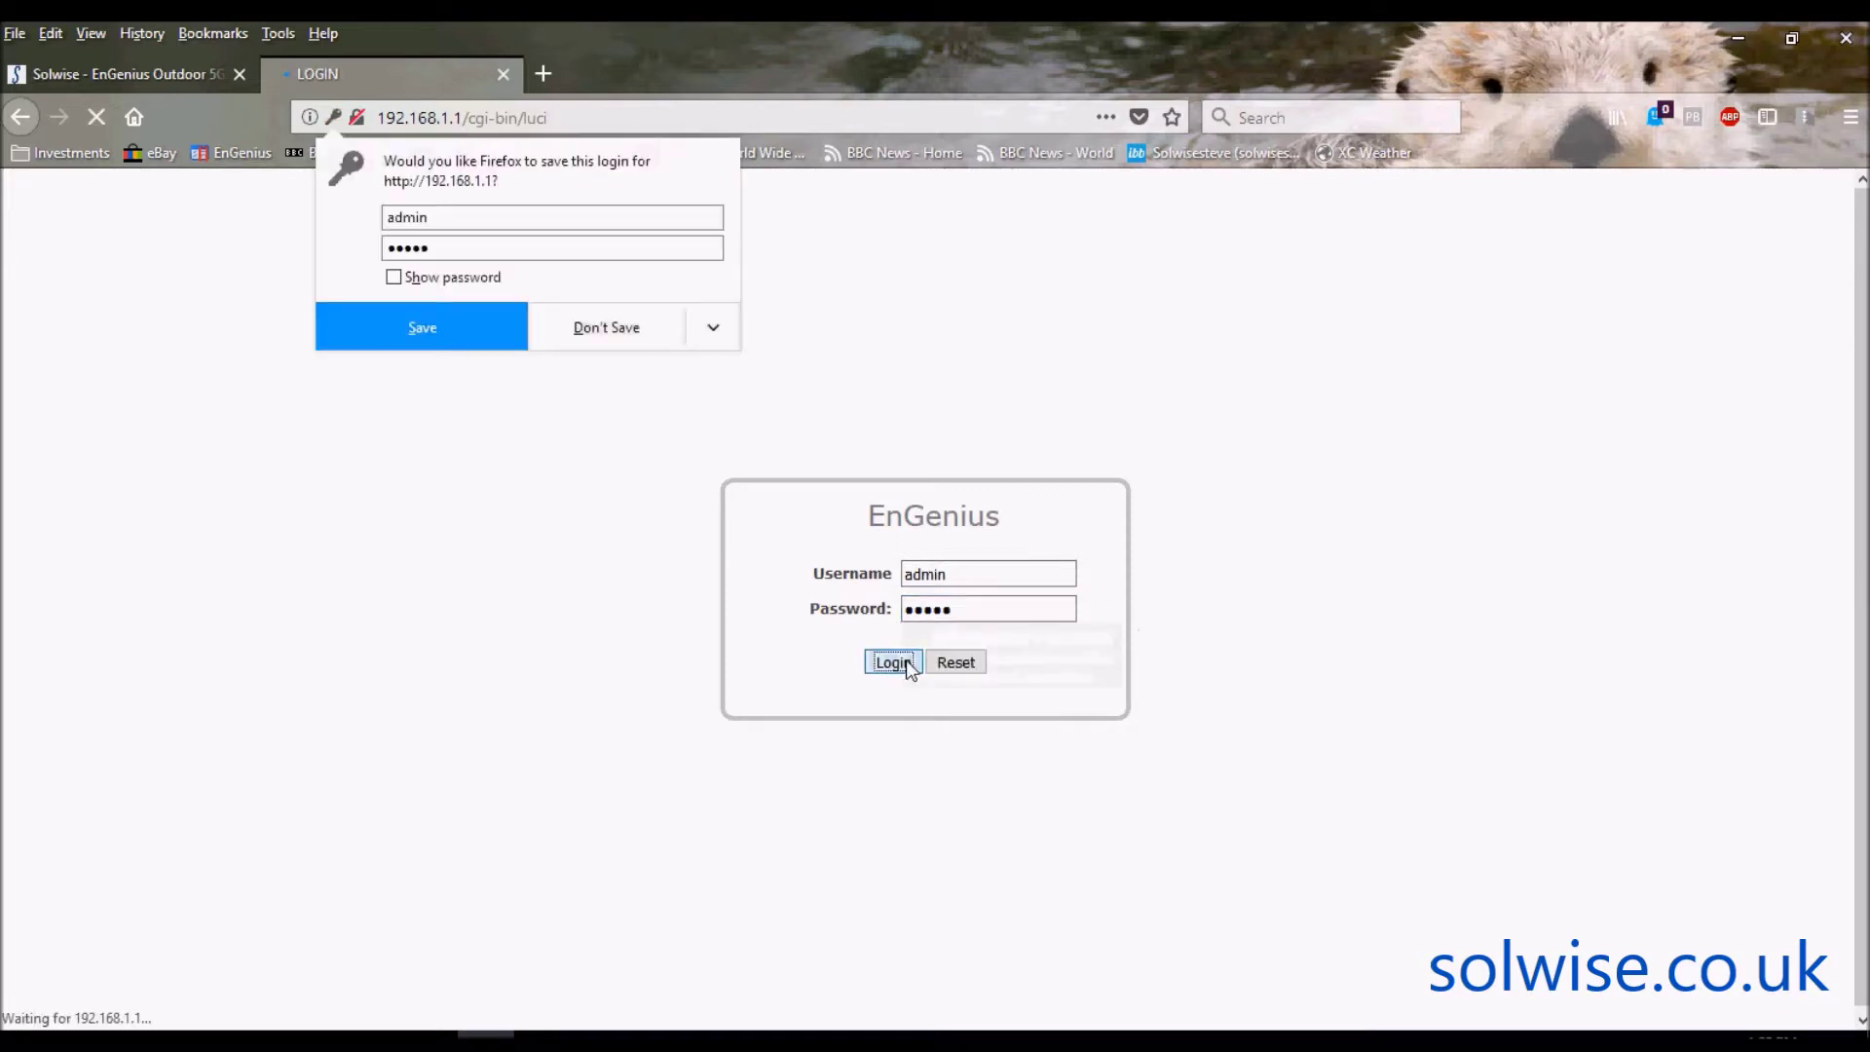
left_click(625, 323)
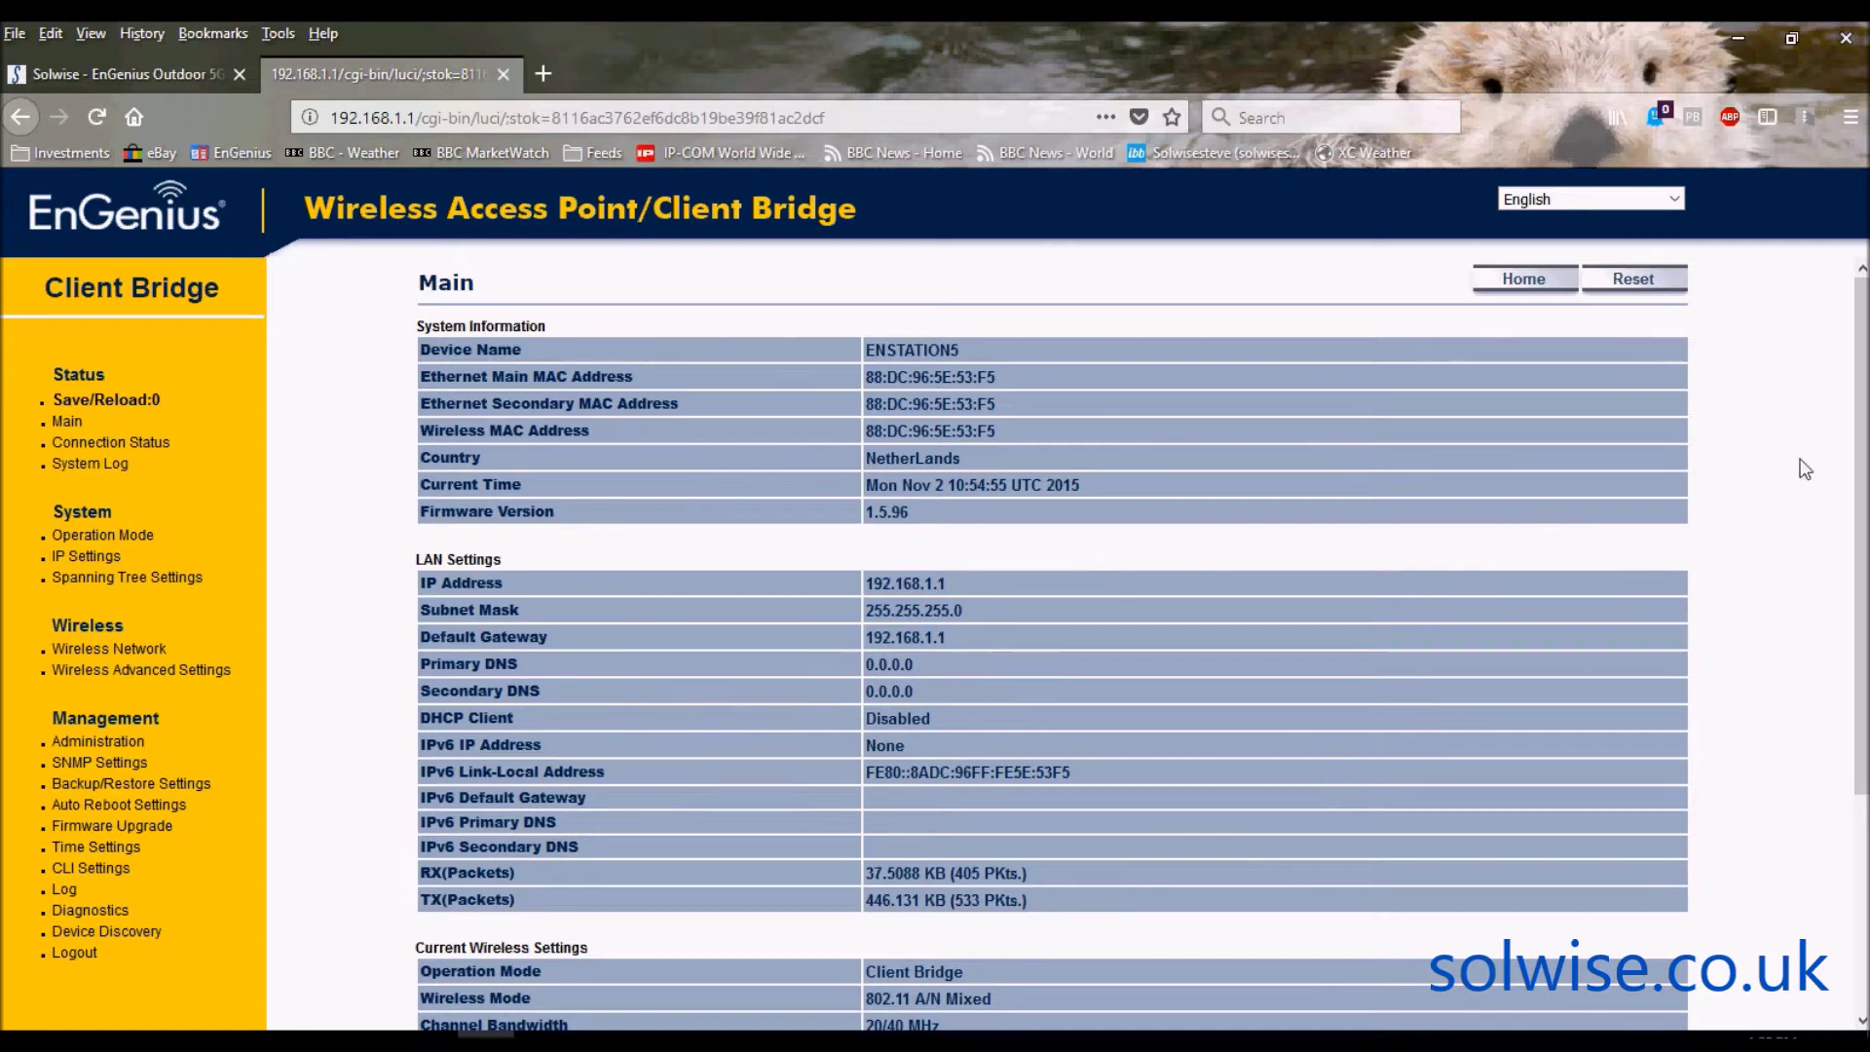
Step: Scroll the Main status page through System Information, LAN Settings and Current Wireless Settings
scroll(1862, 417, "down", 1)
scroll(1864, 416, "up", 1)
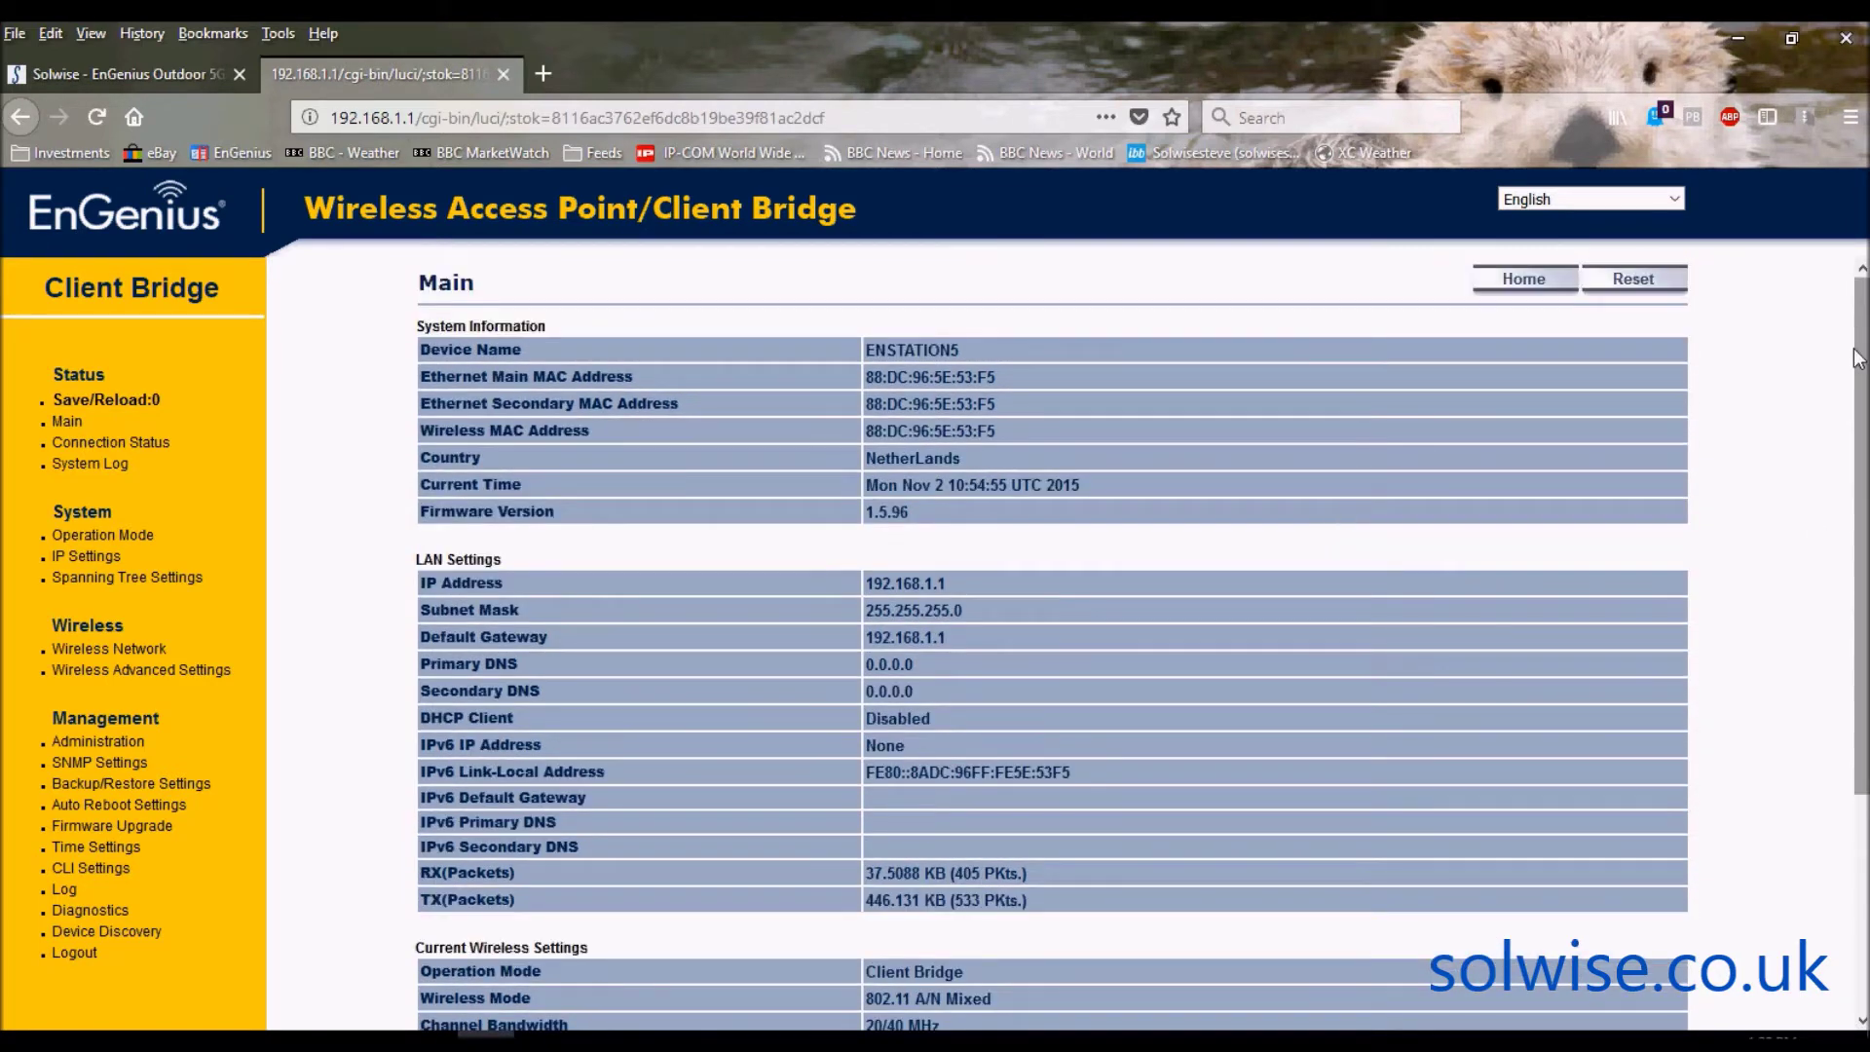
left_click_drag(1861, 357, 1862, 589)
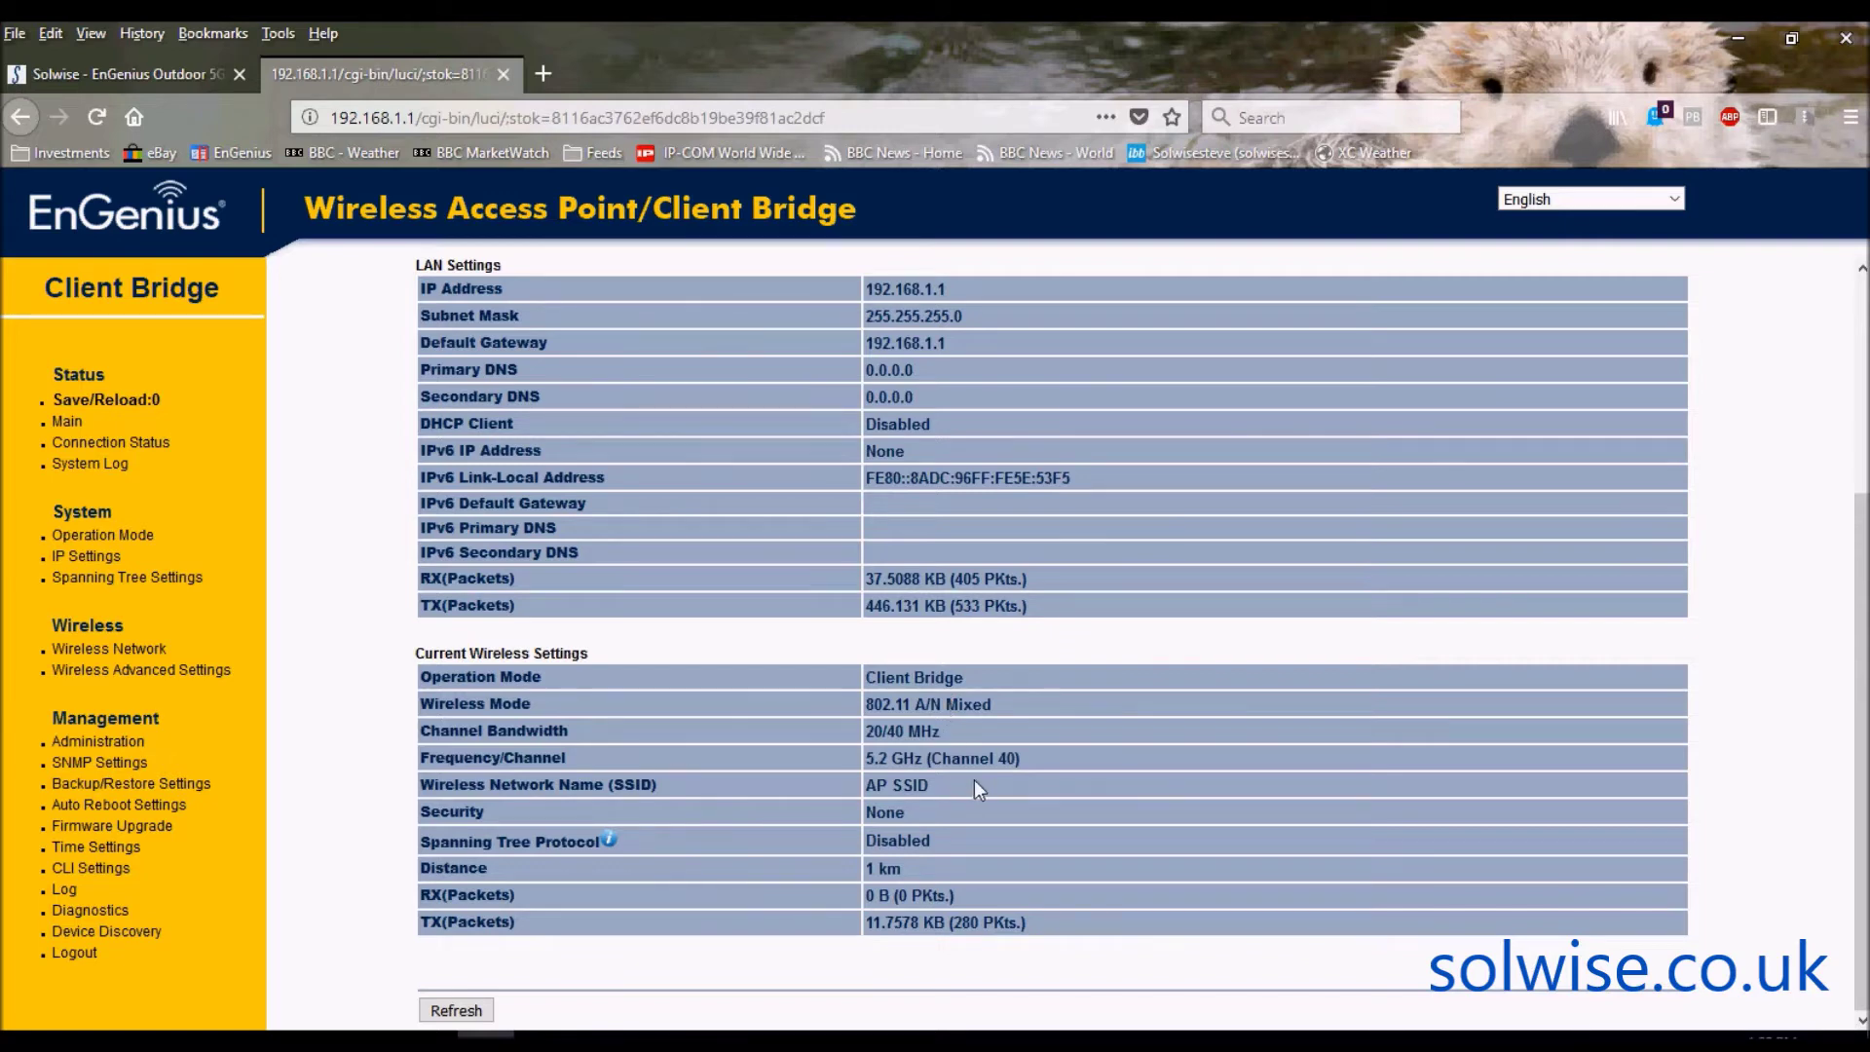
left_click_drag(1860, 732, 1859, 516)
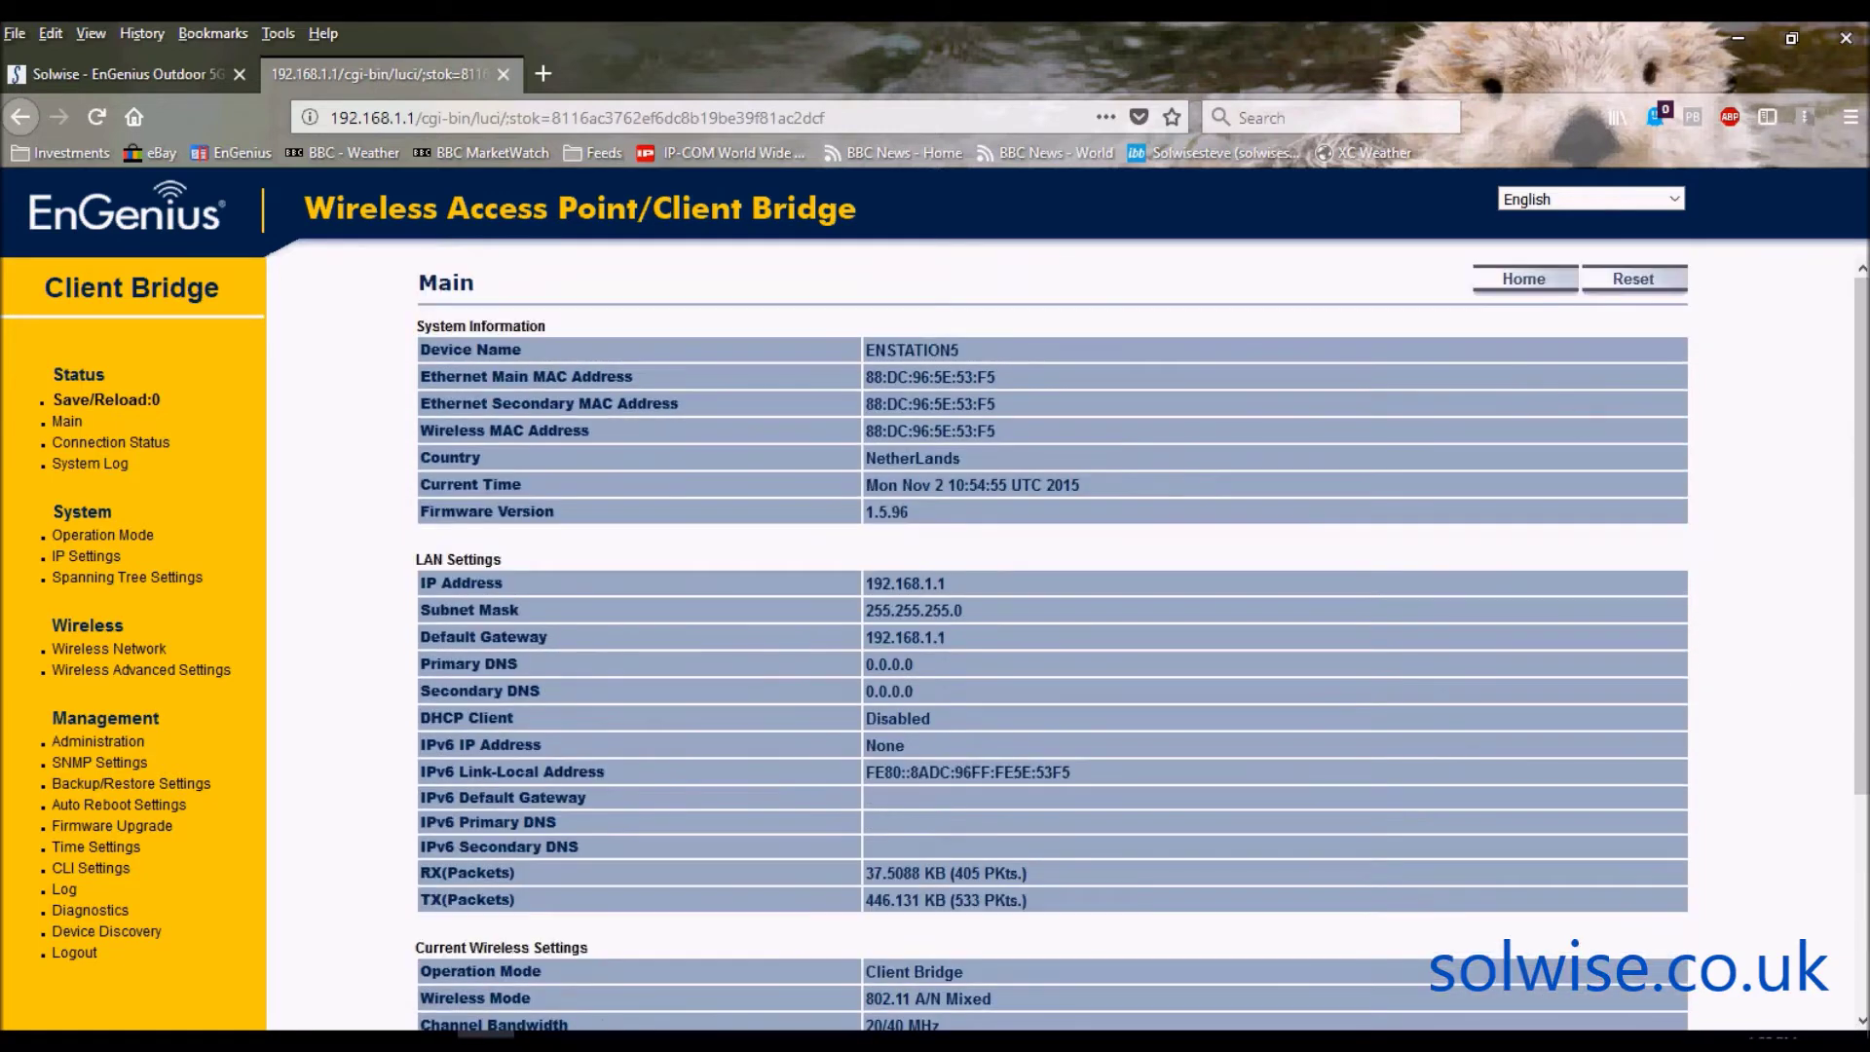
Step: Show IP Settings (static 192.168.1.1, subnet 255.255.255.0) and focus the Primary and Secondary DNS fields
left_click(88, 565)
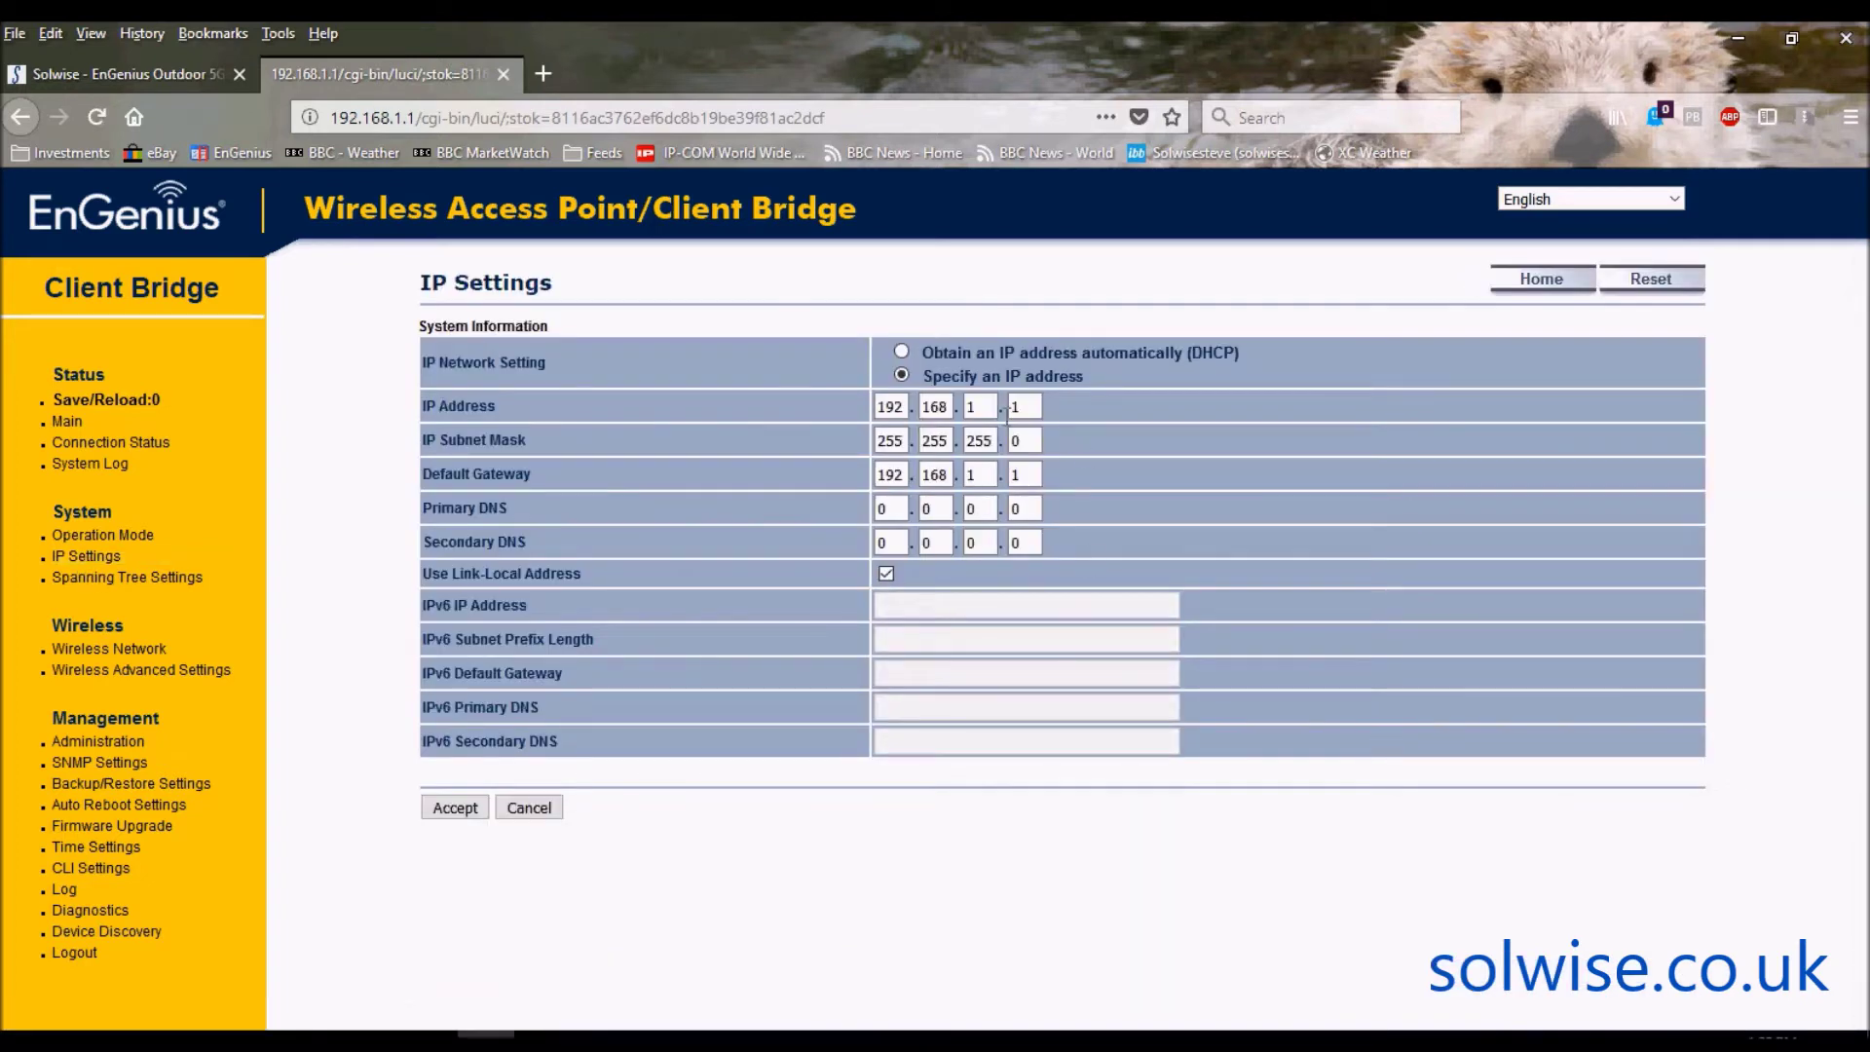
left_click(935, 510)
left_click(935, 543)
Step: Open Operation Mode properties and browse the Country/Region list, leaving Netherlands selected
left_click(75, 539)
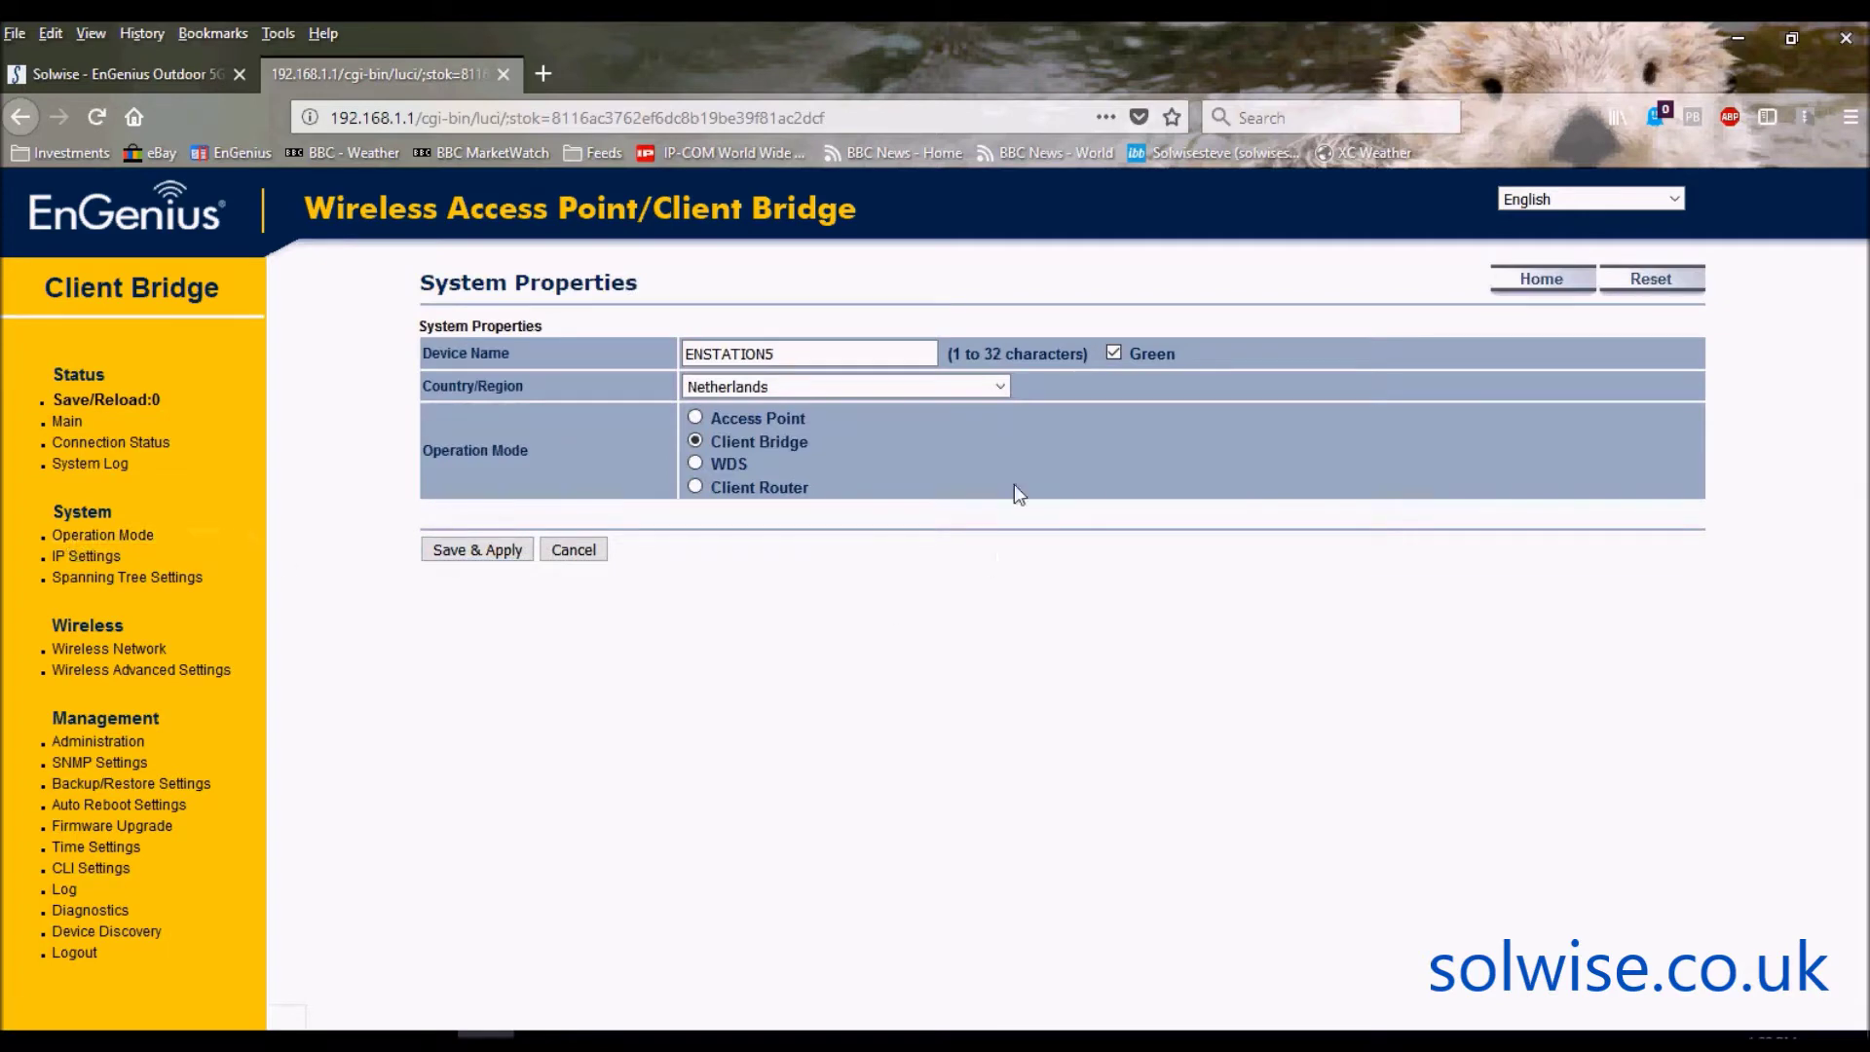
left_click(1001, 387)
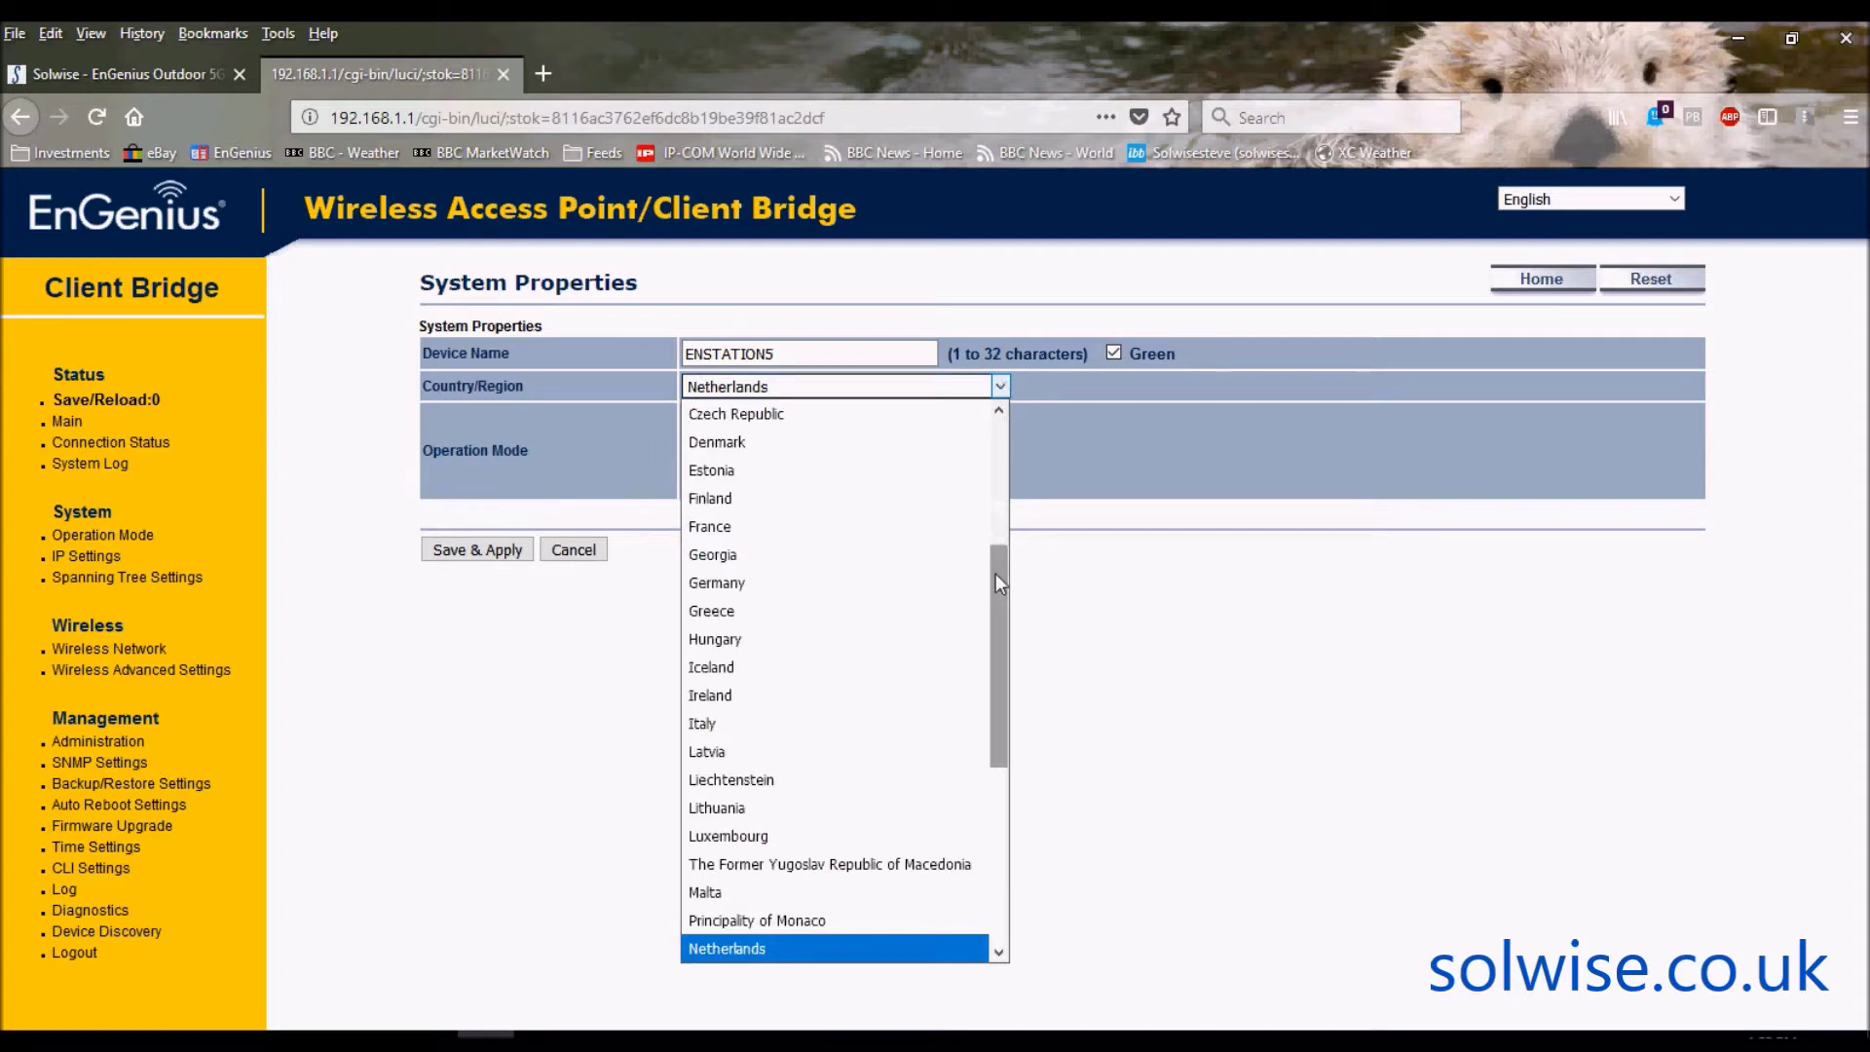
scroll(994, 575, "down", 5)
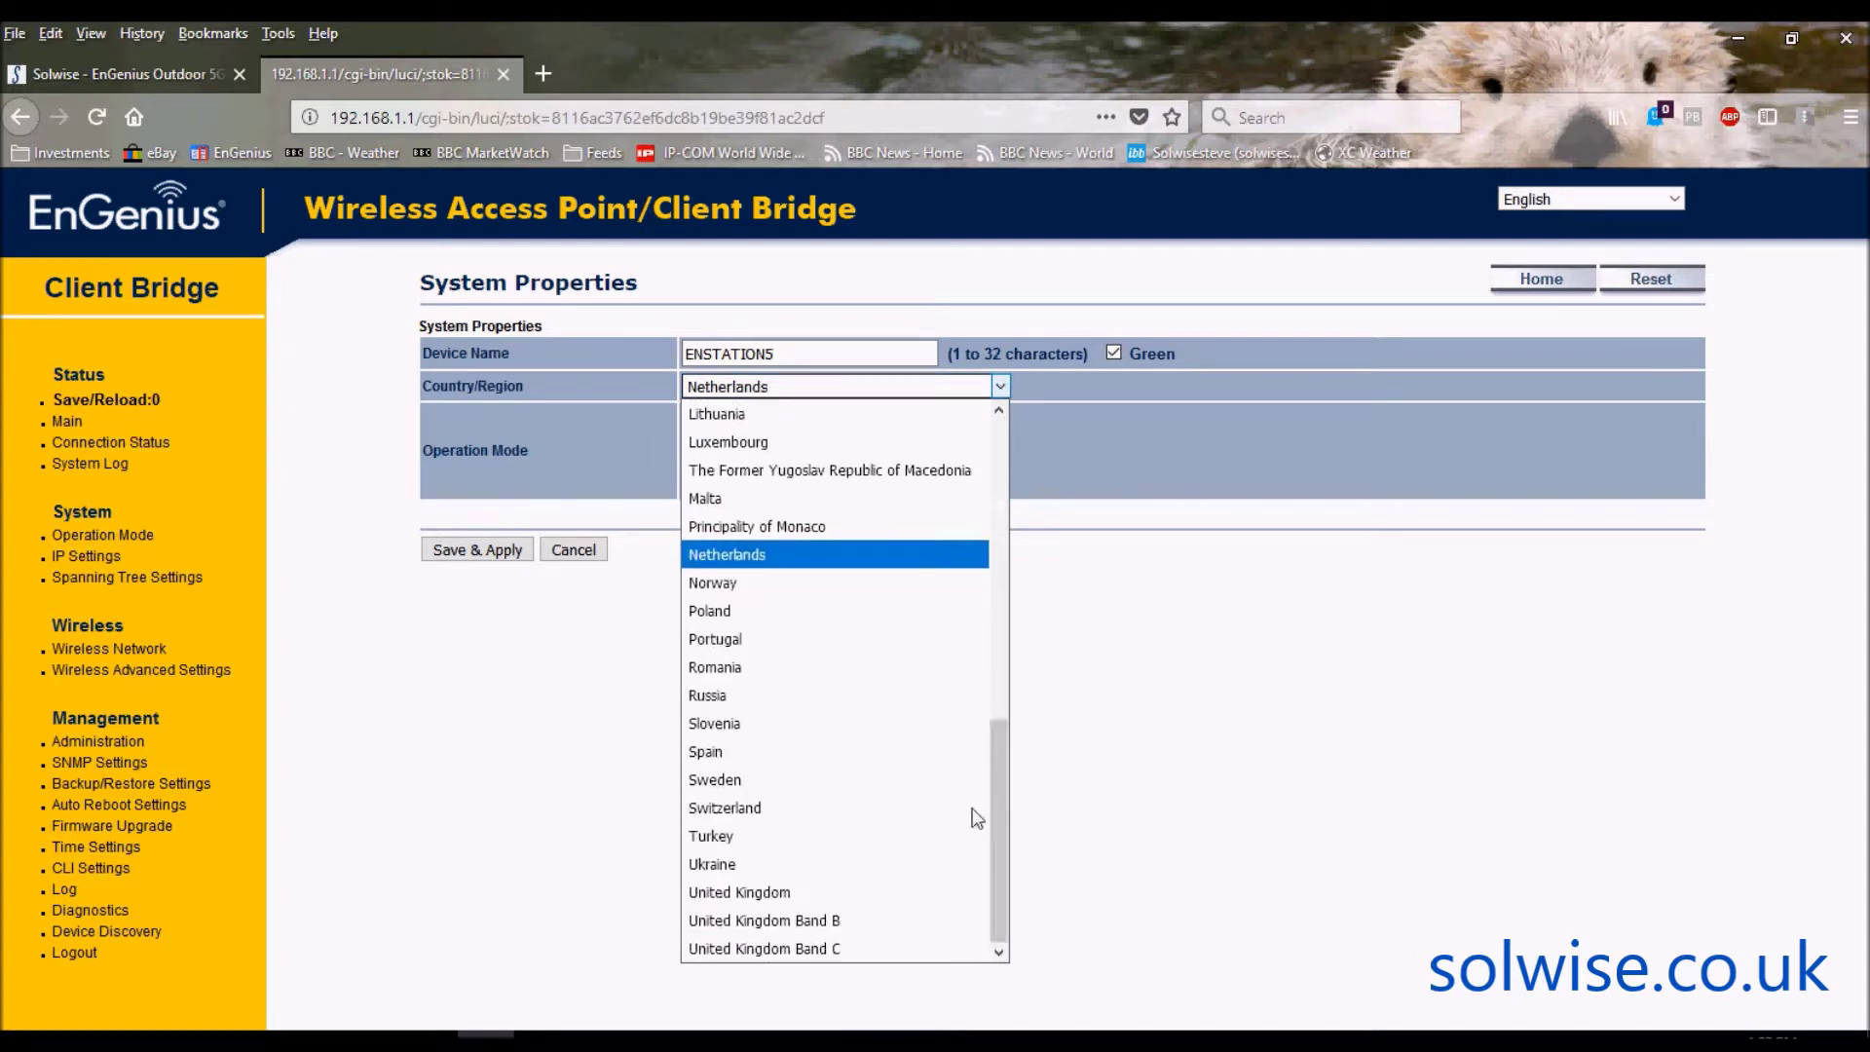
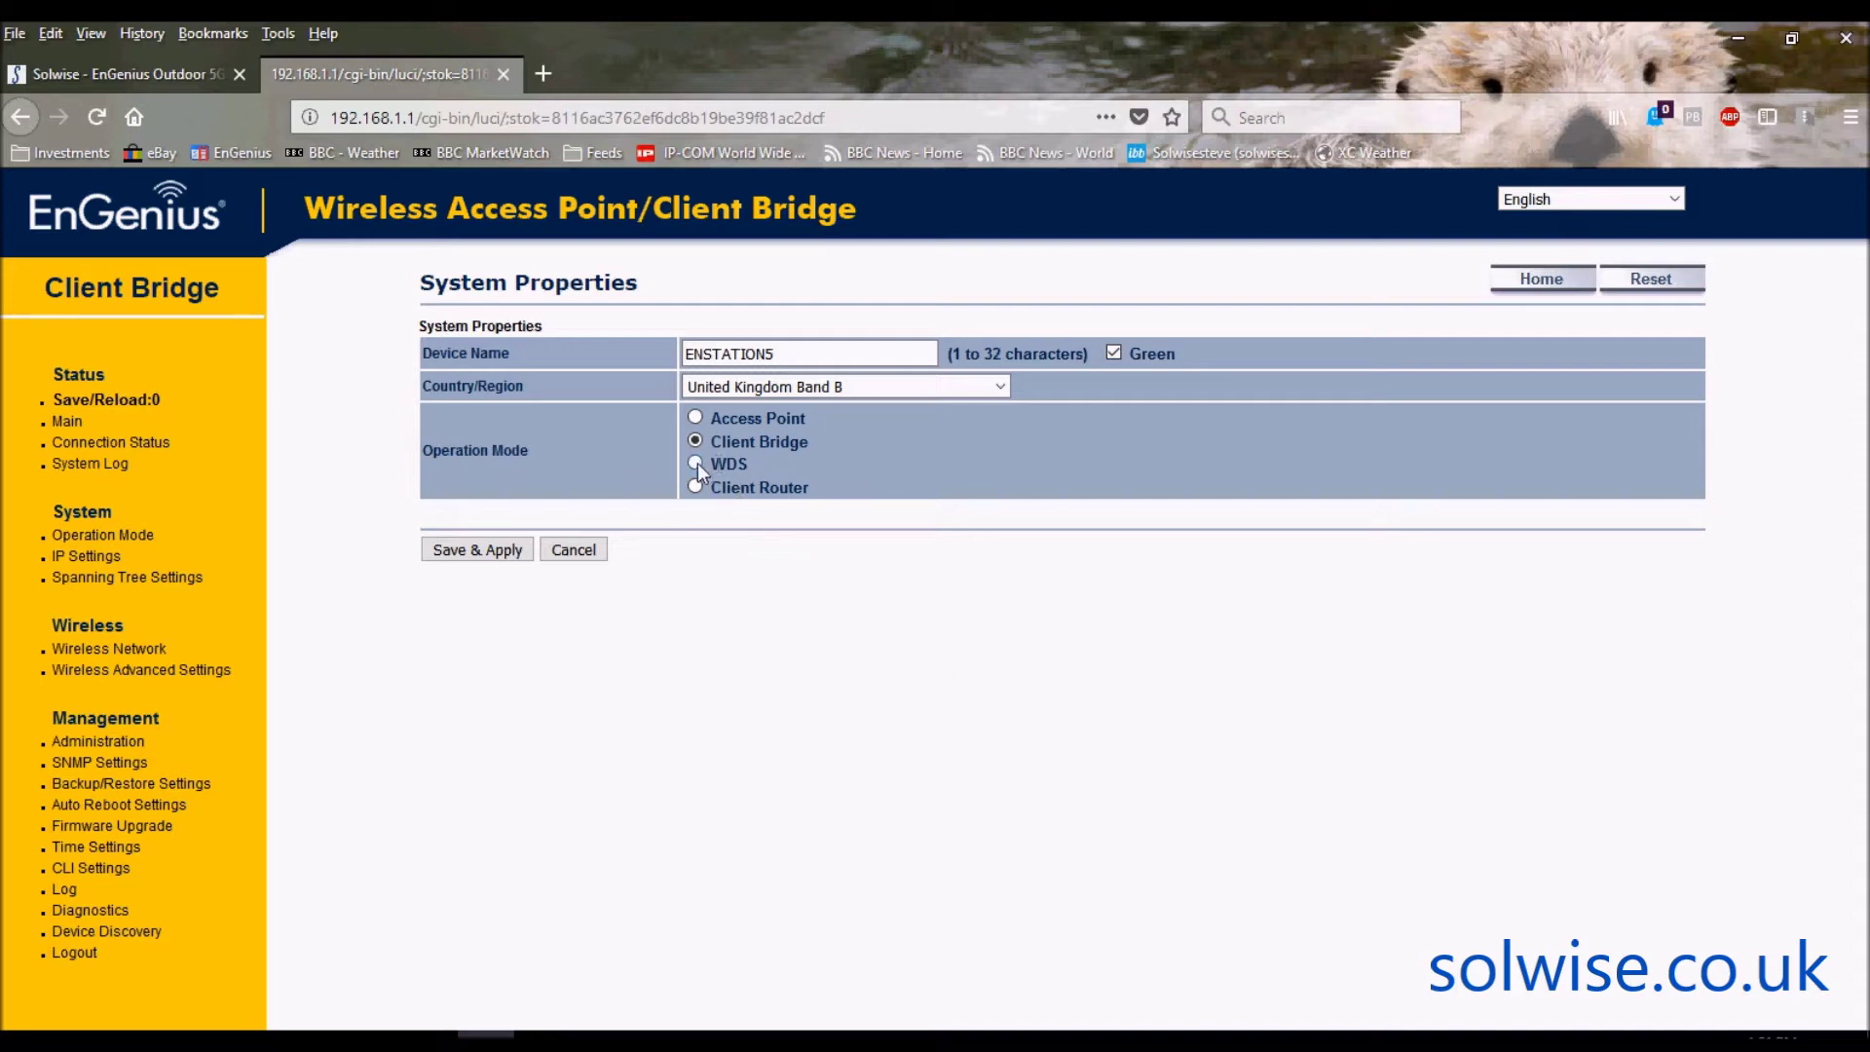
Step: Switch the operation mode to WDS and pick its Bridge variant
left_click(695, 464)
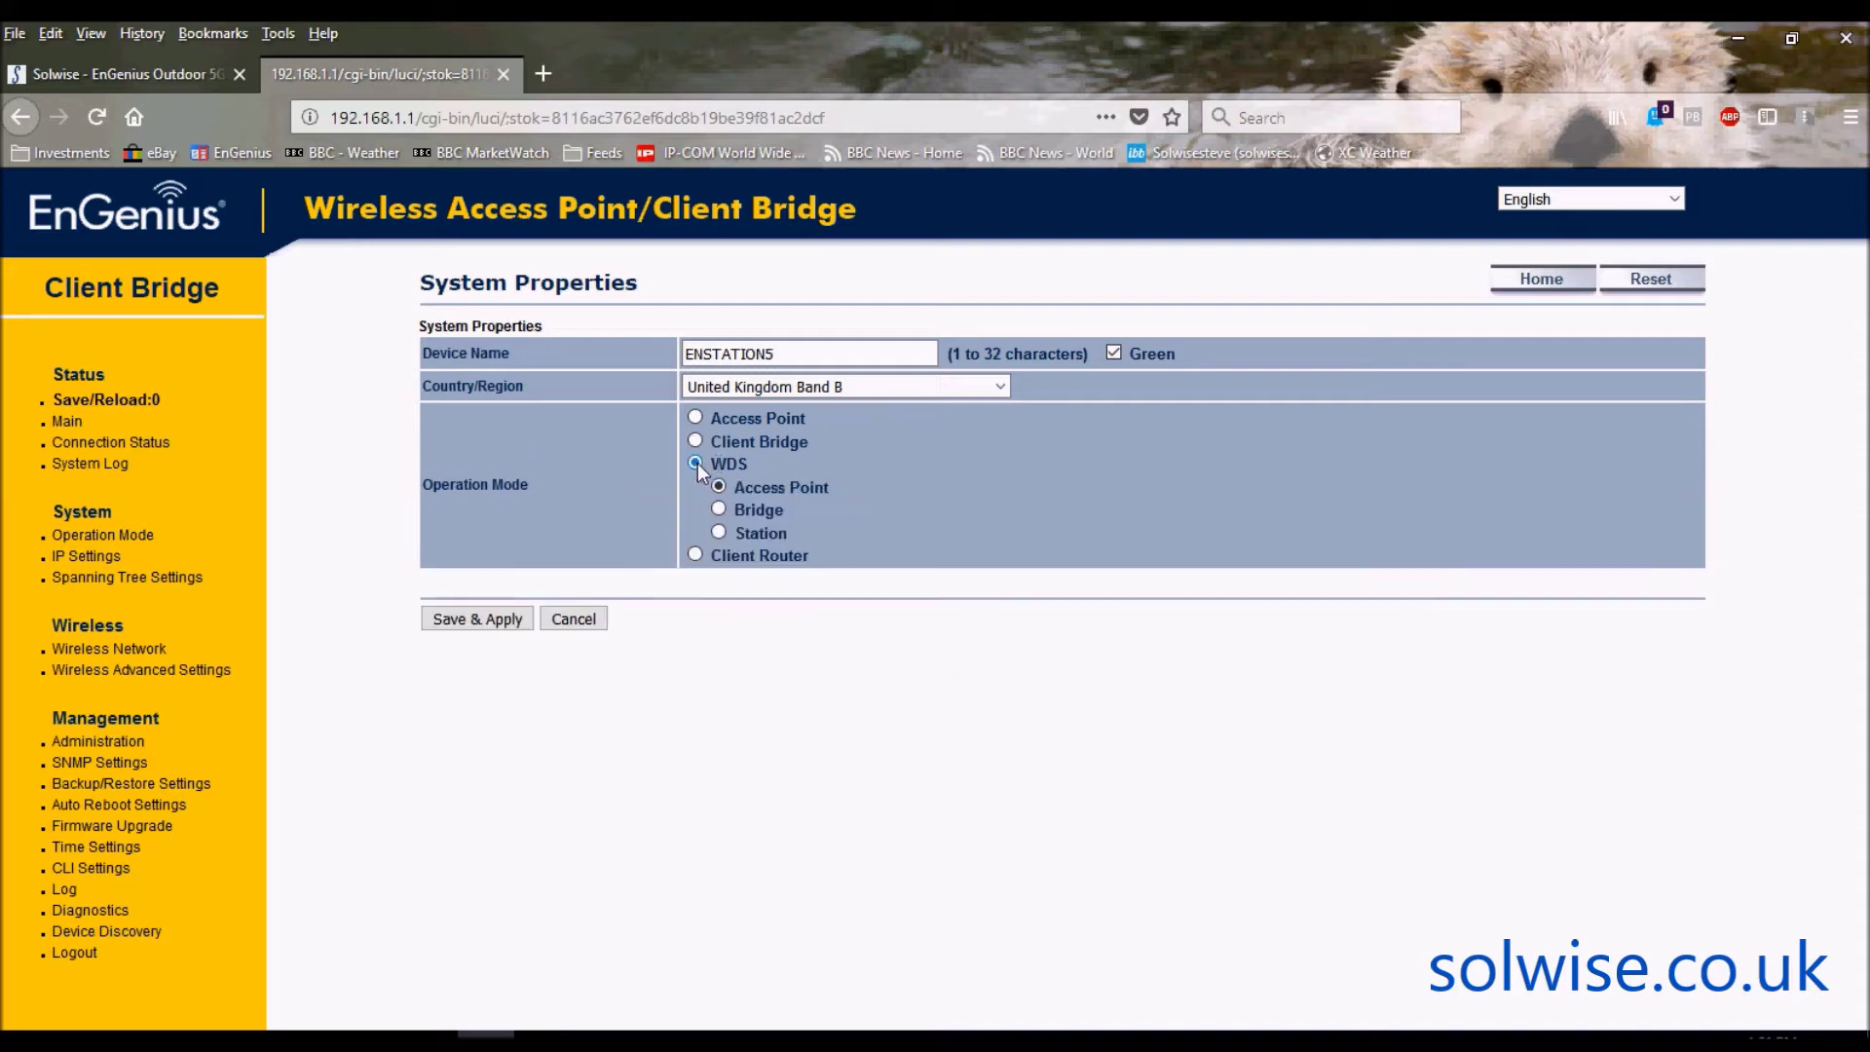
left_click(719, 511)
Step: Save and apply WDS Bridge mode, then check Current Wireless Settings on the Main status page
left_click(483, 618)
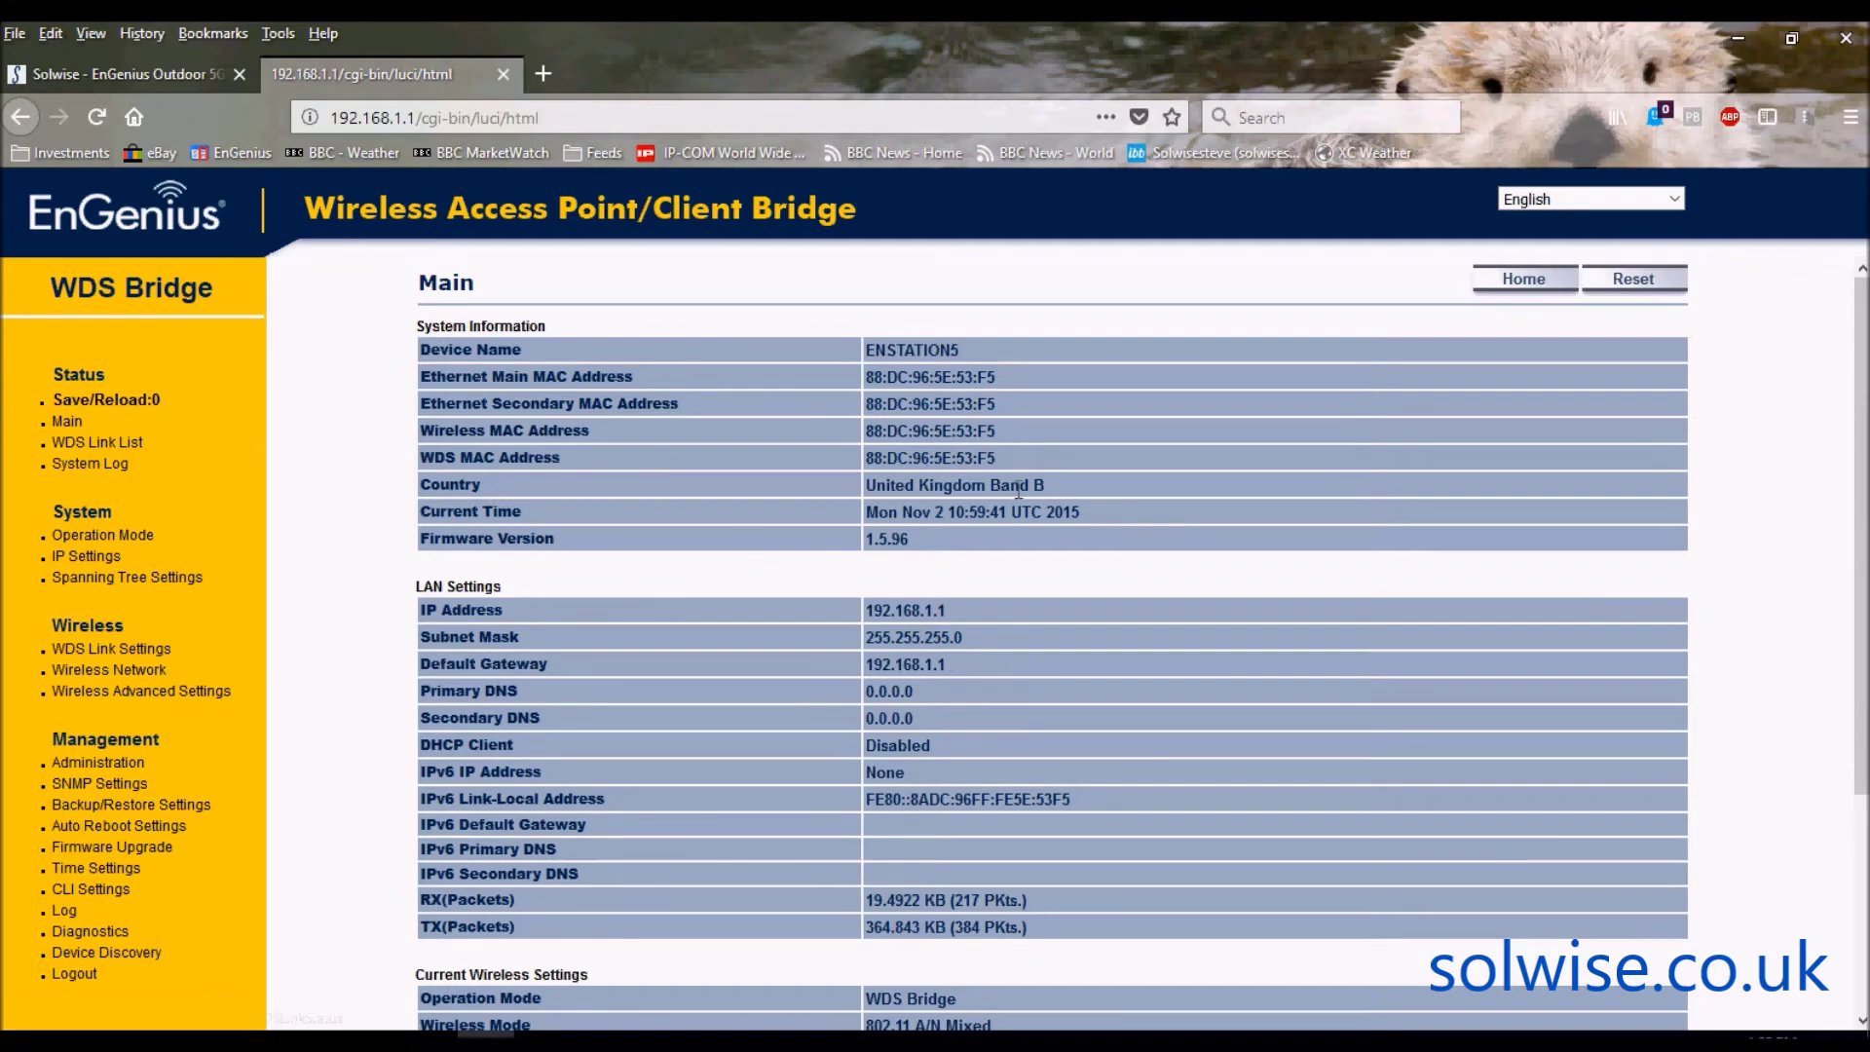
left_click_drag(1862, 428, 1862, 708)
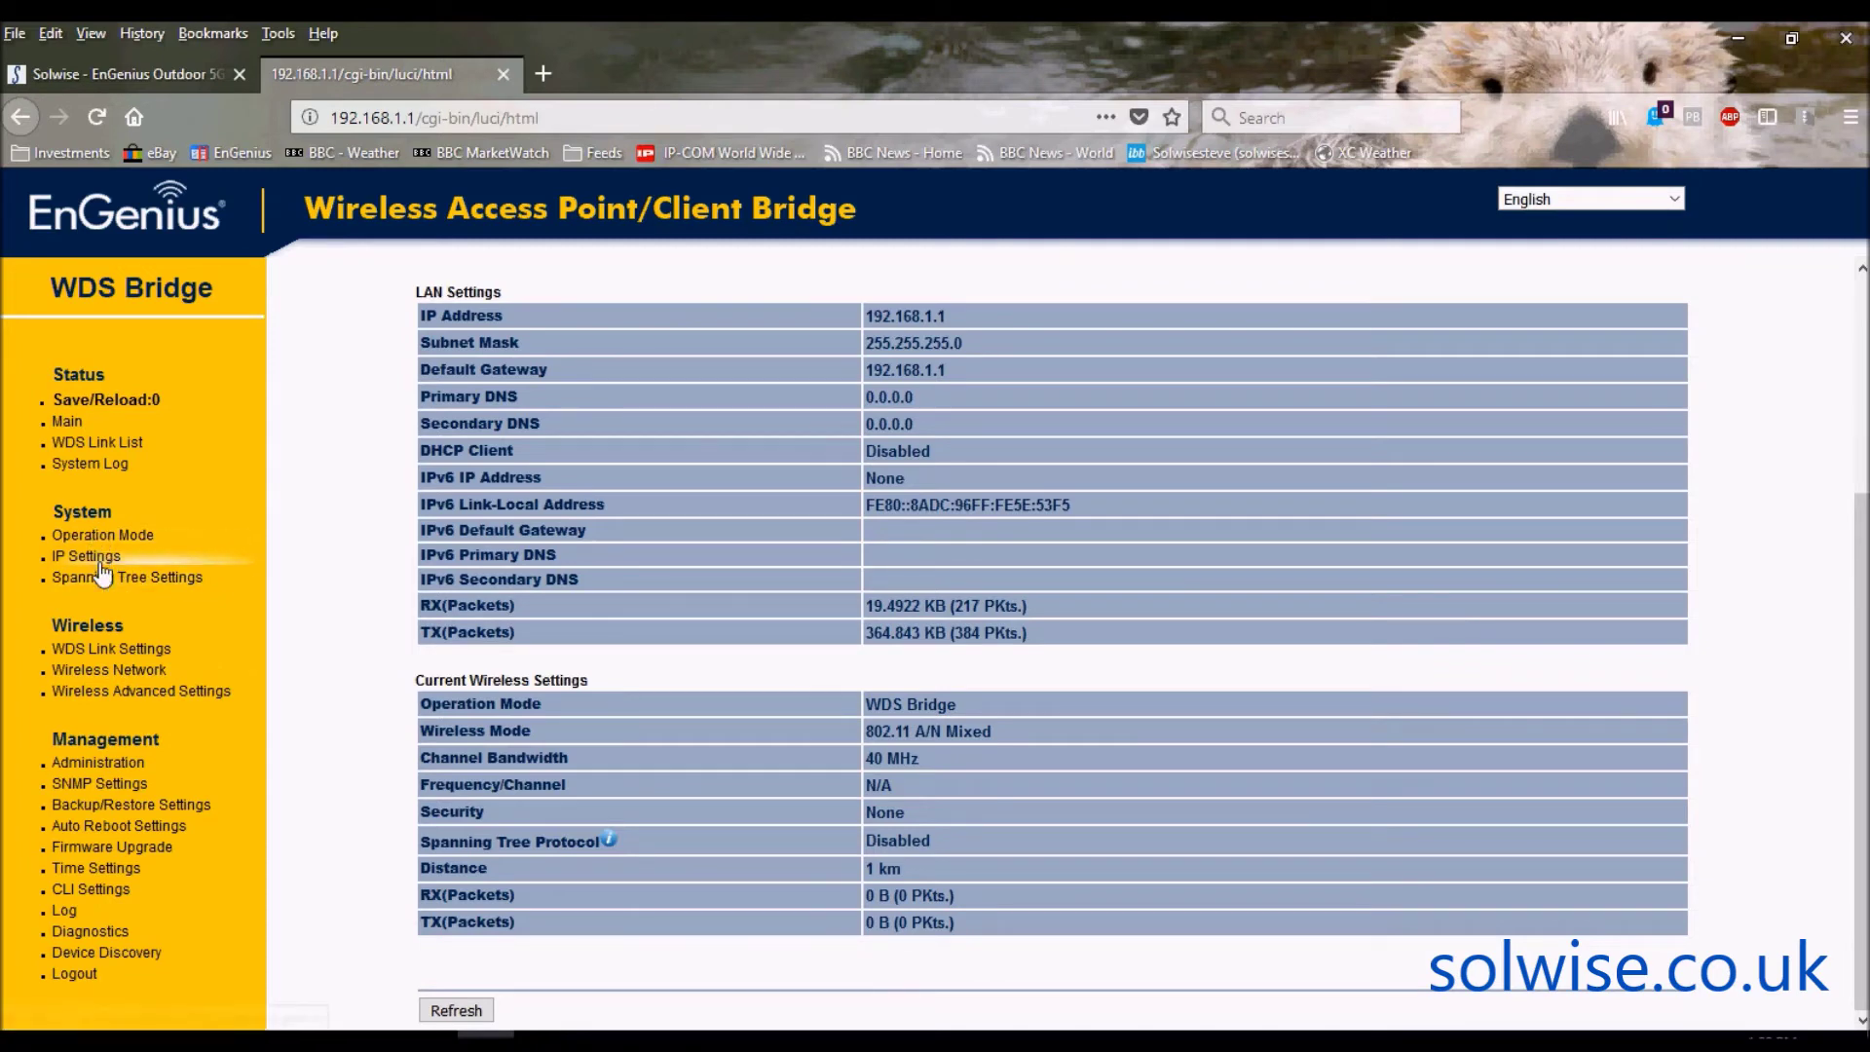
Step: Go to WDS Link Settings and review the Security options, keeping security at None
left_click(101, 651)
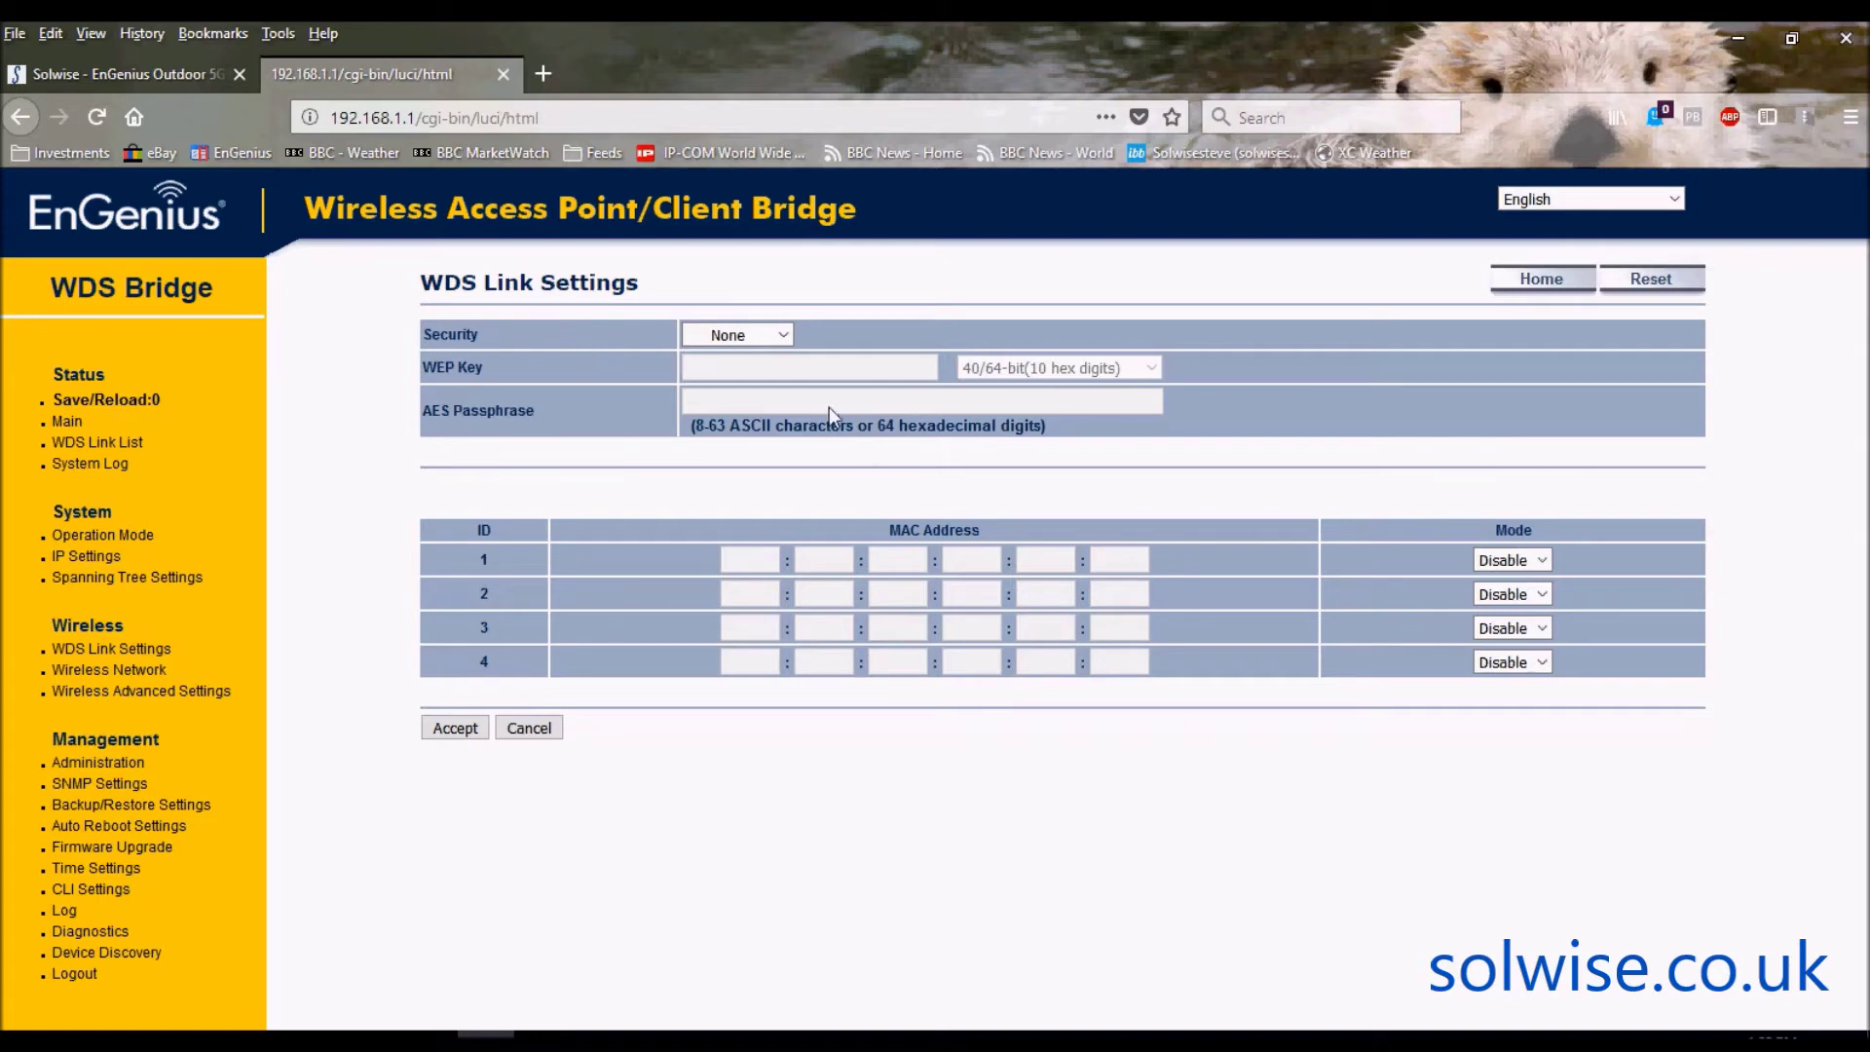
left_click(787, 331)
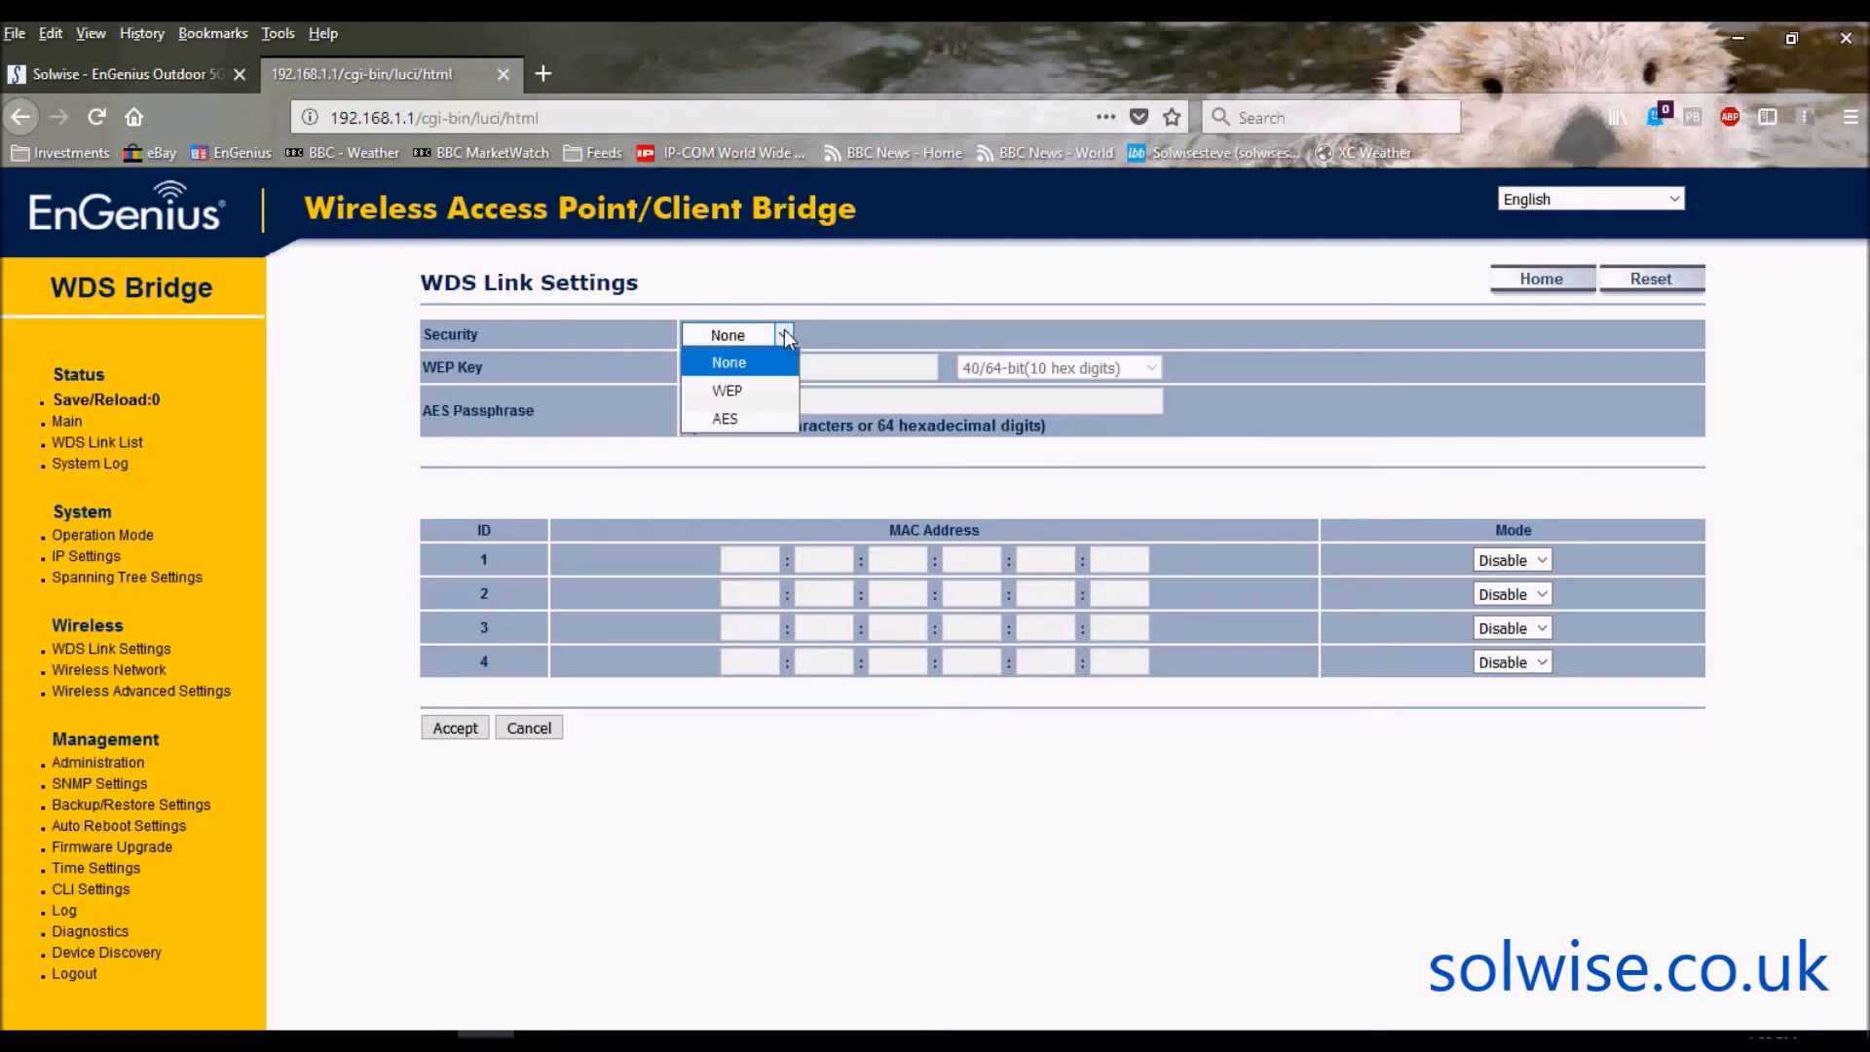
left_click(823, 291)
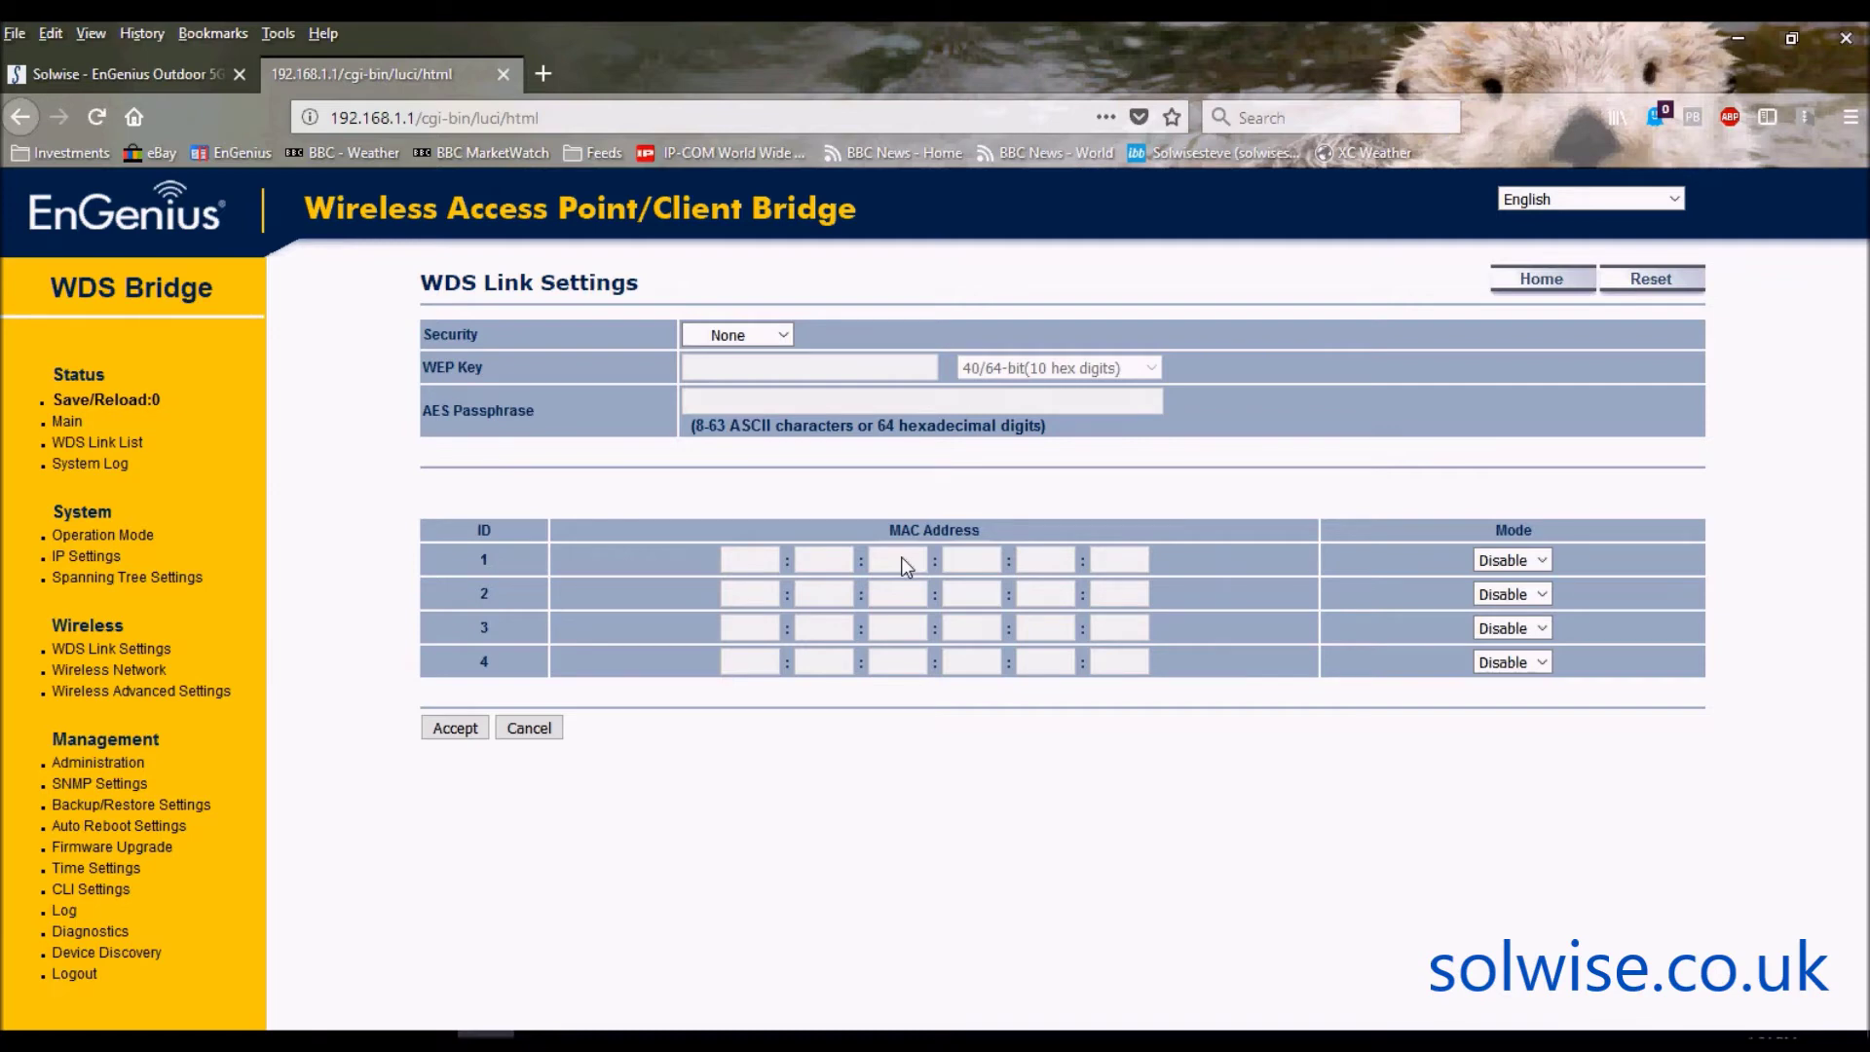
Step: Enable WDS link 1 with peer MAC FE:FE:FE:FE:FE:FE and accept the settings
left_click(1539, 563)
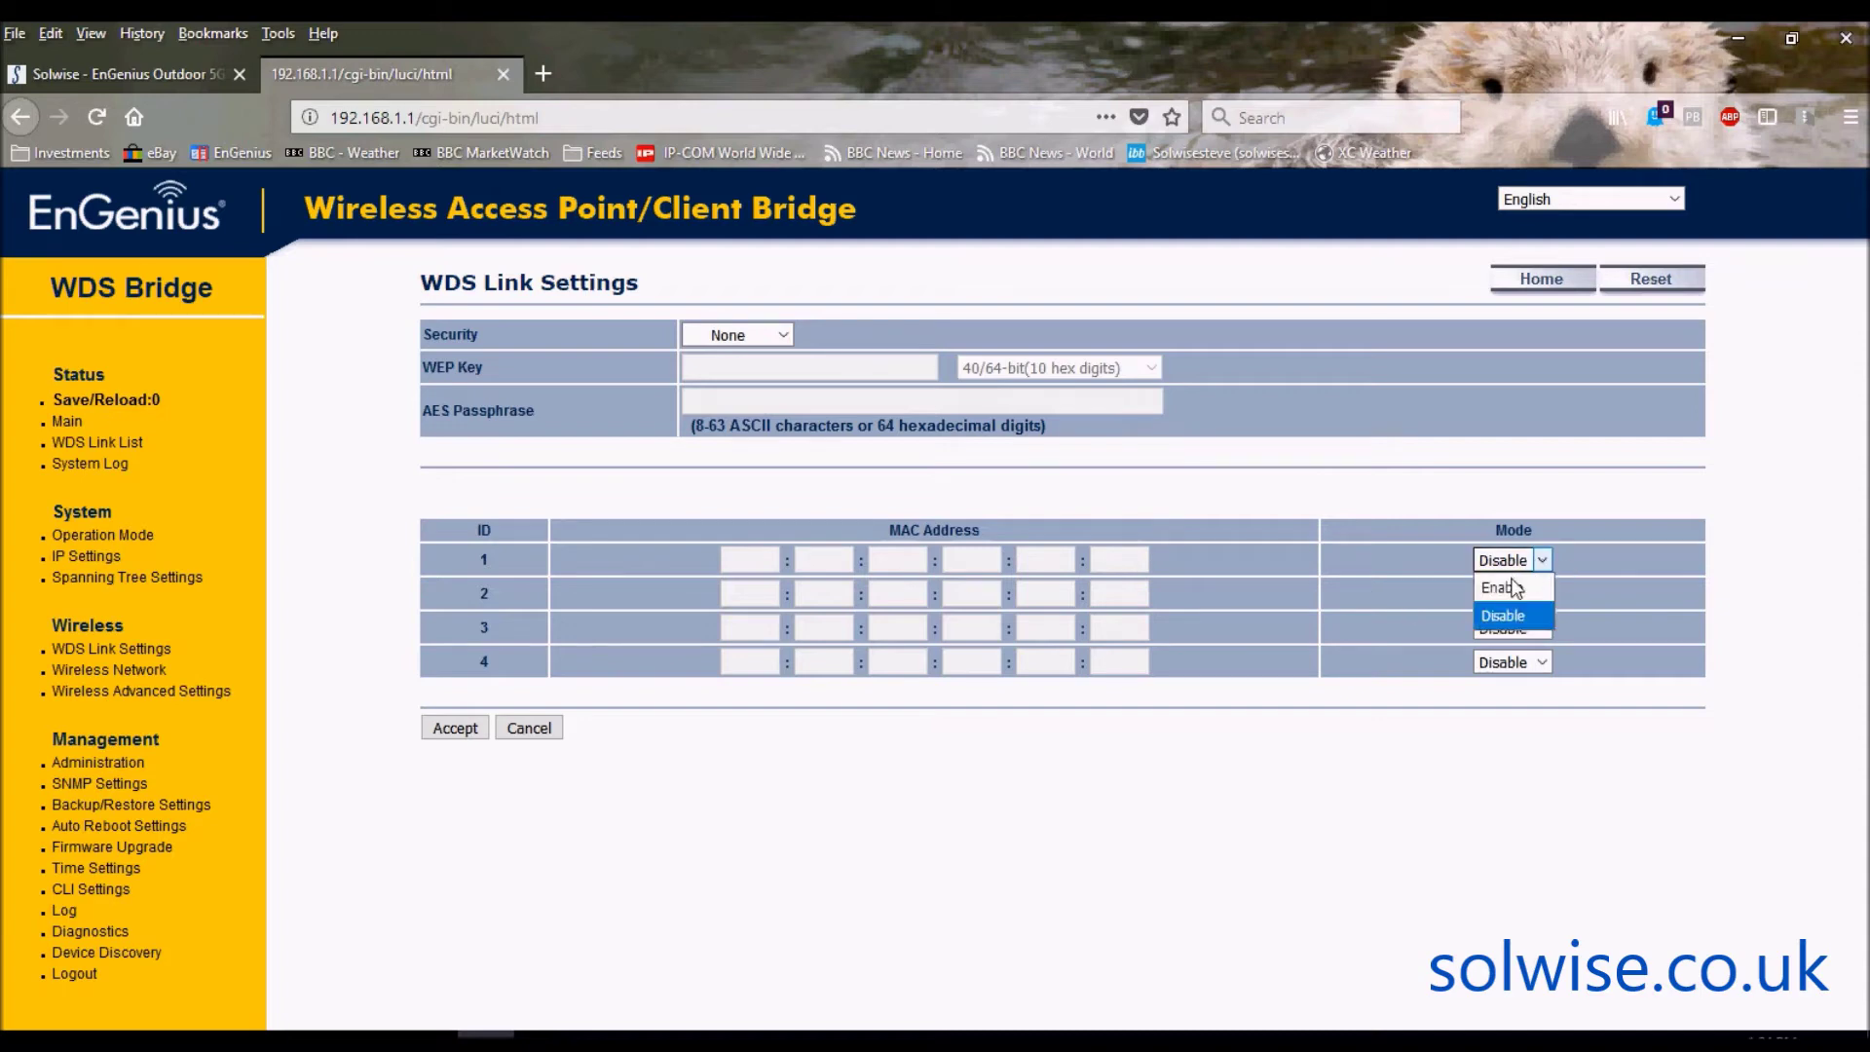
left_click(1514, 588)
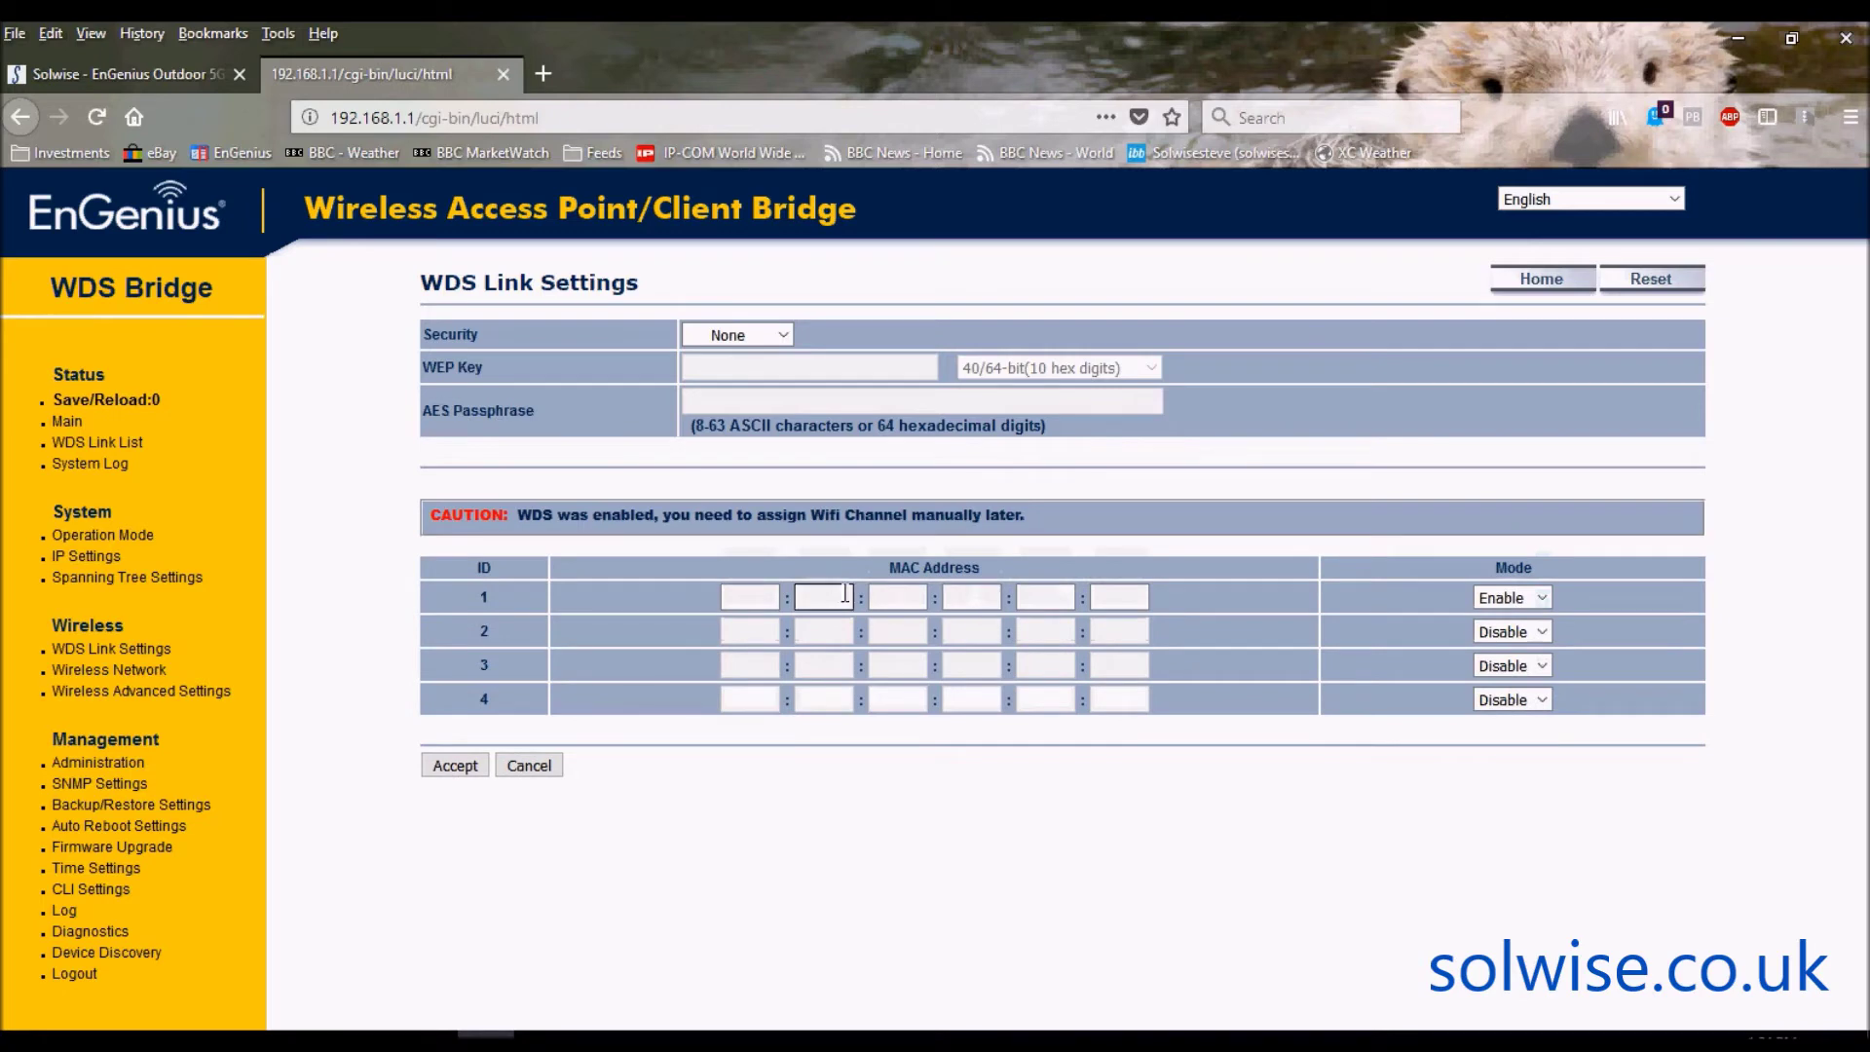
left_click(751, 597)
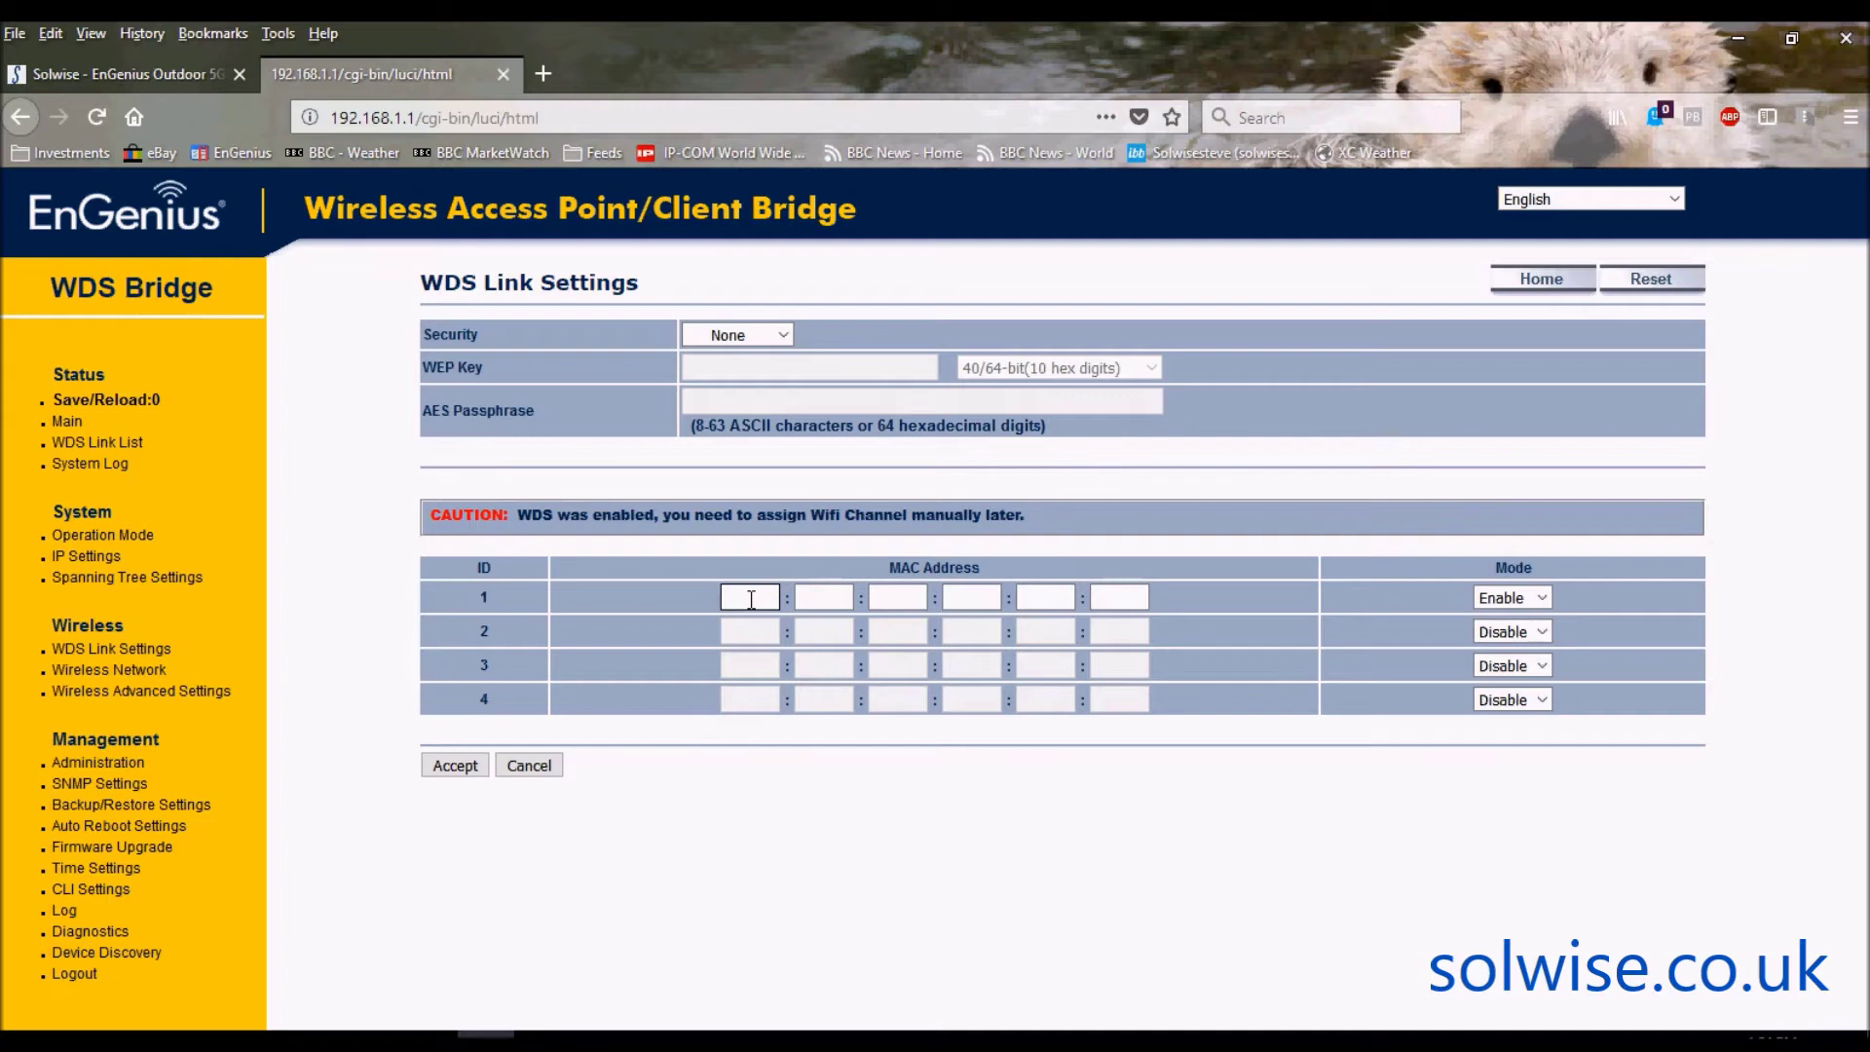
left_click(751, 599)
type("fe:fe:")
type("fe:fe:")
type("fe:")
type("fe")
left_click(458, 766)
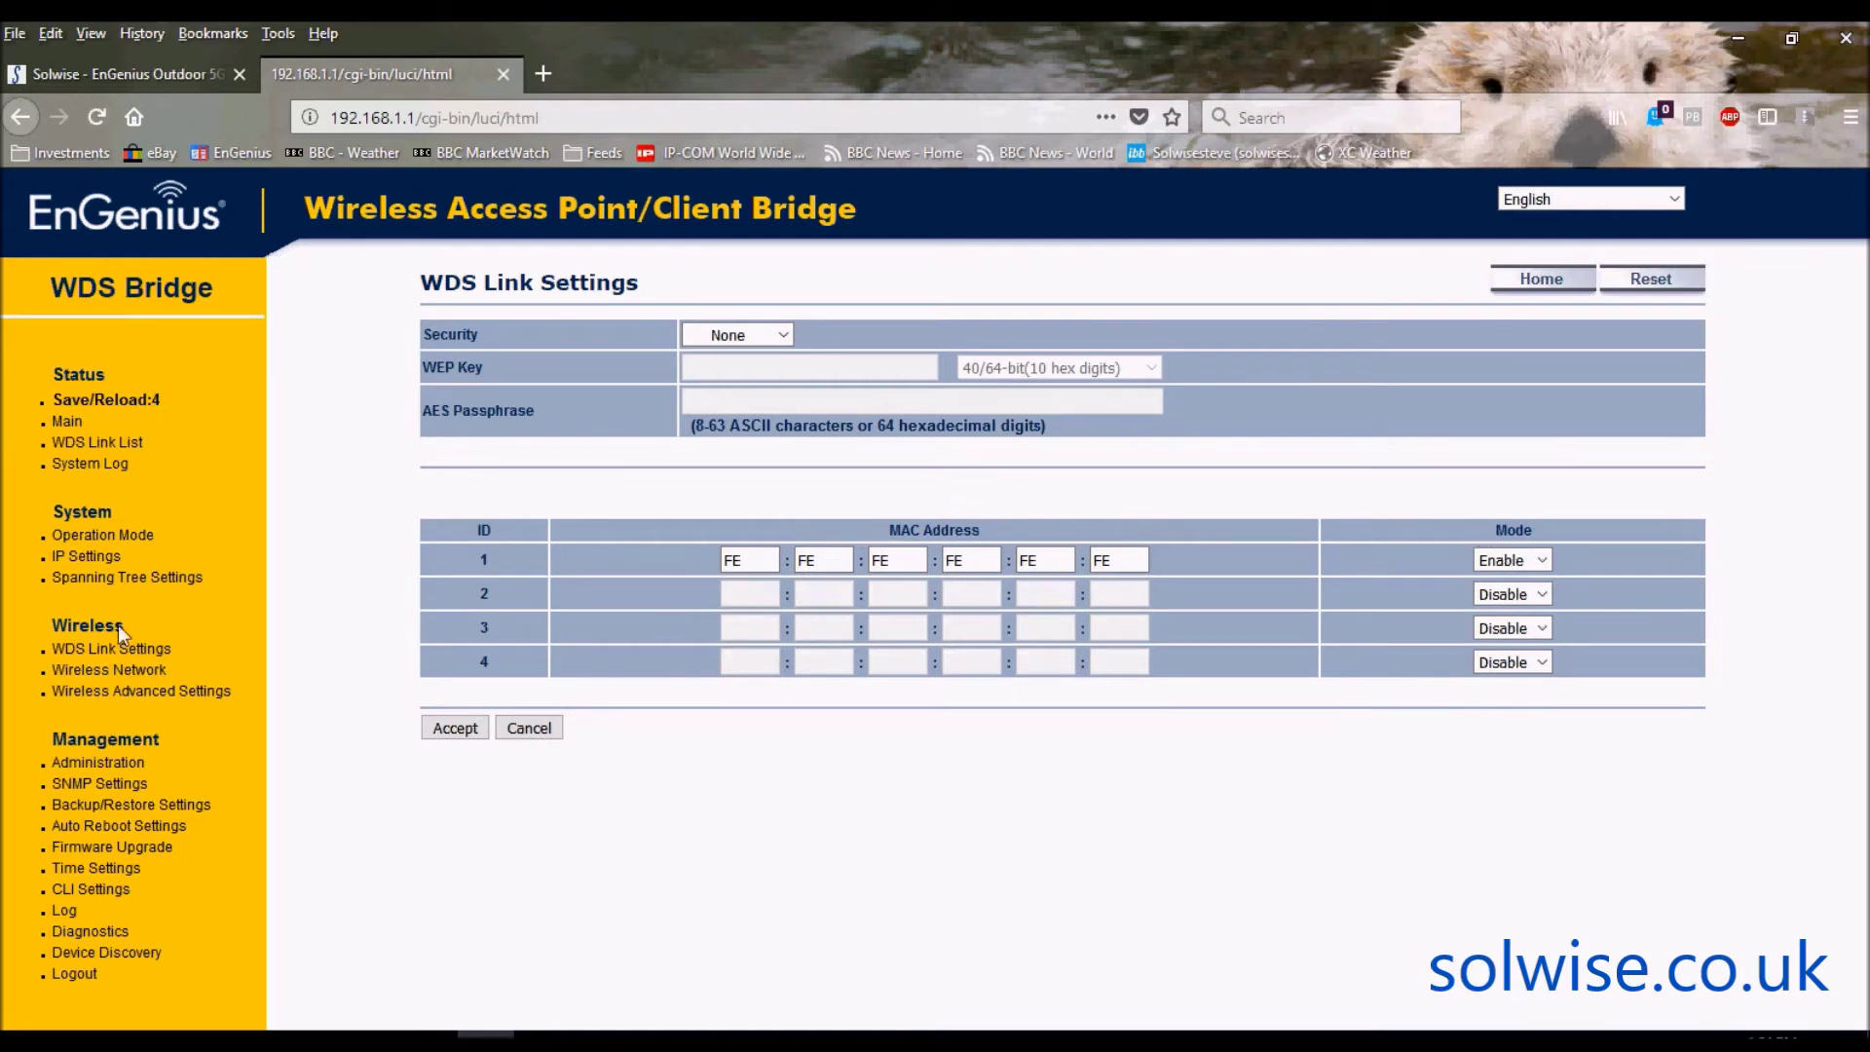
left_click(100, 672)
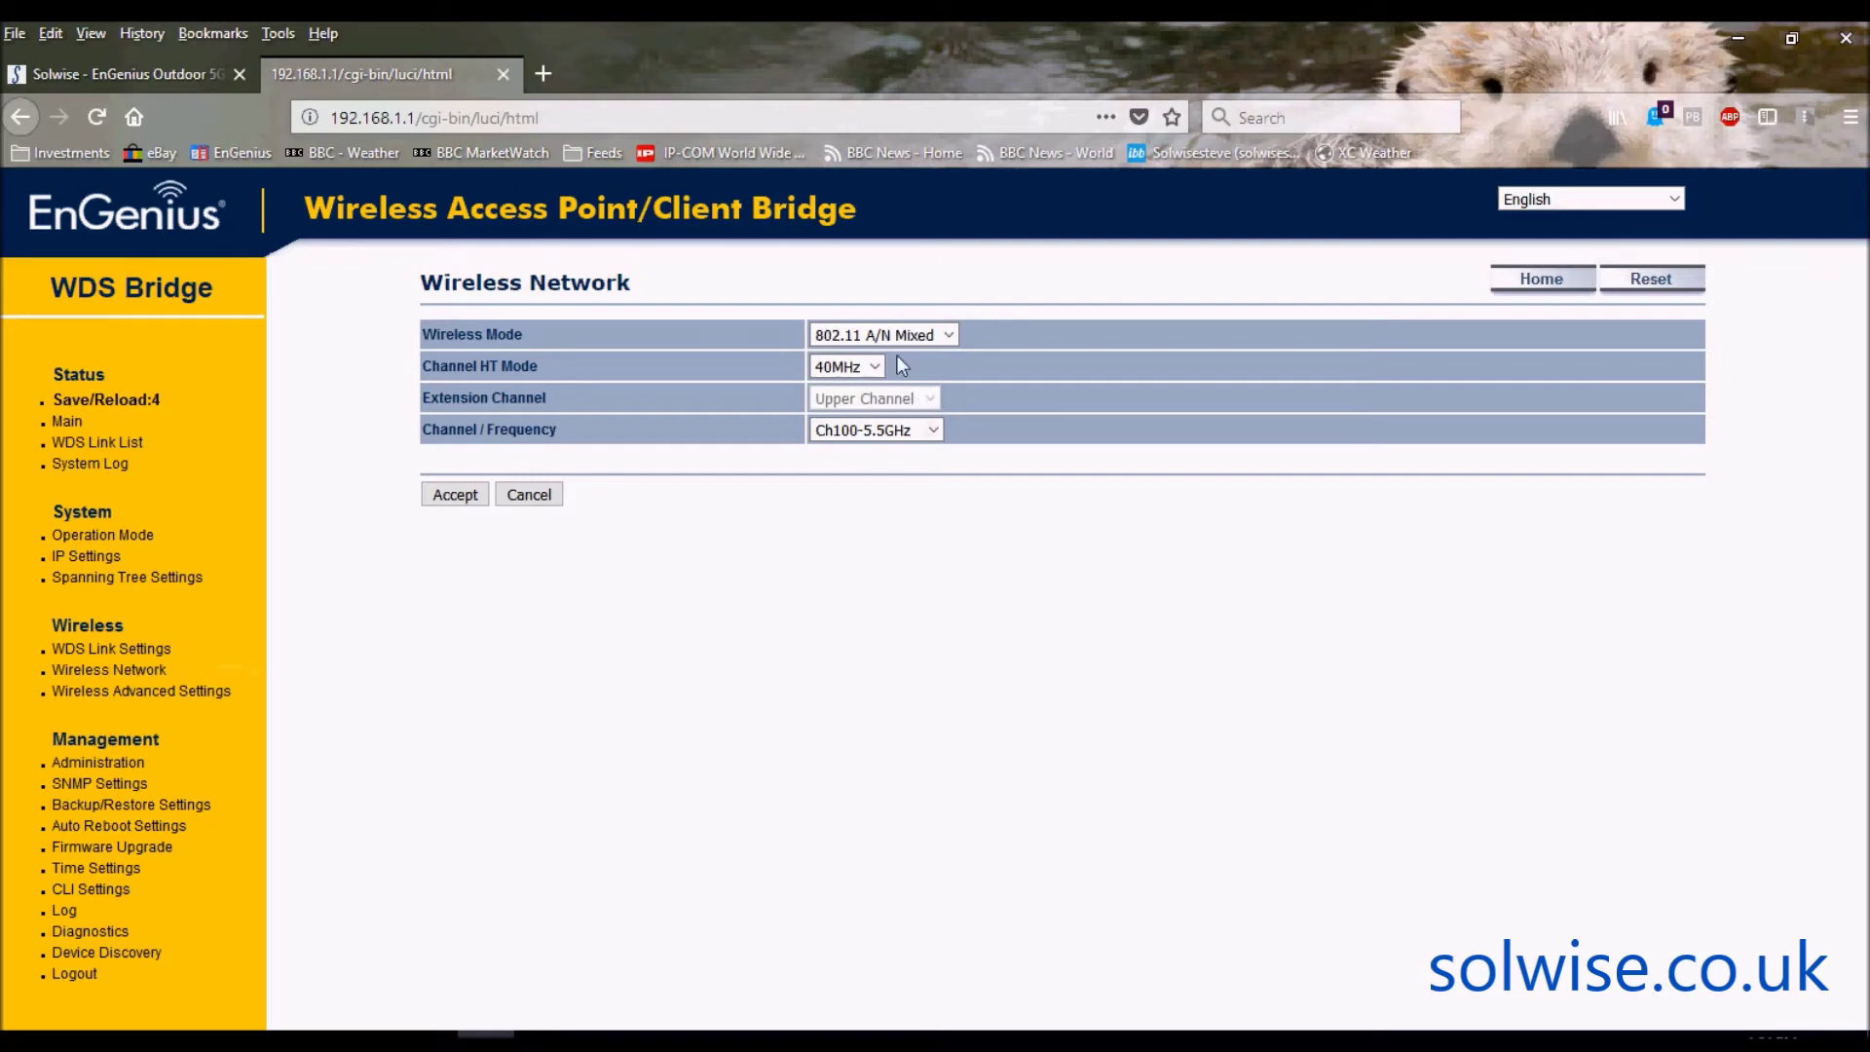
Step: Keep 802.11 A/N Mixed, 40MHz width and channel Ch100-5.5GHz, then go to Wireless Advanced Settings
left_click(949, 336)
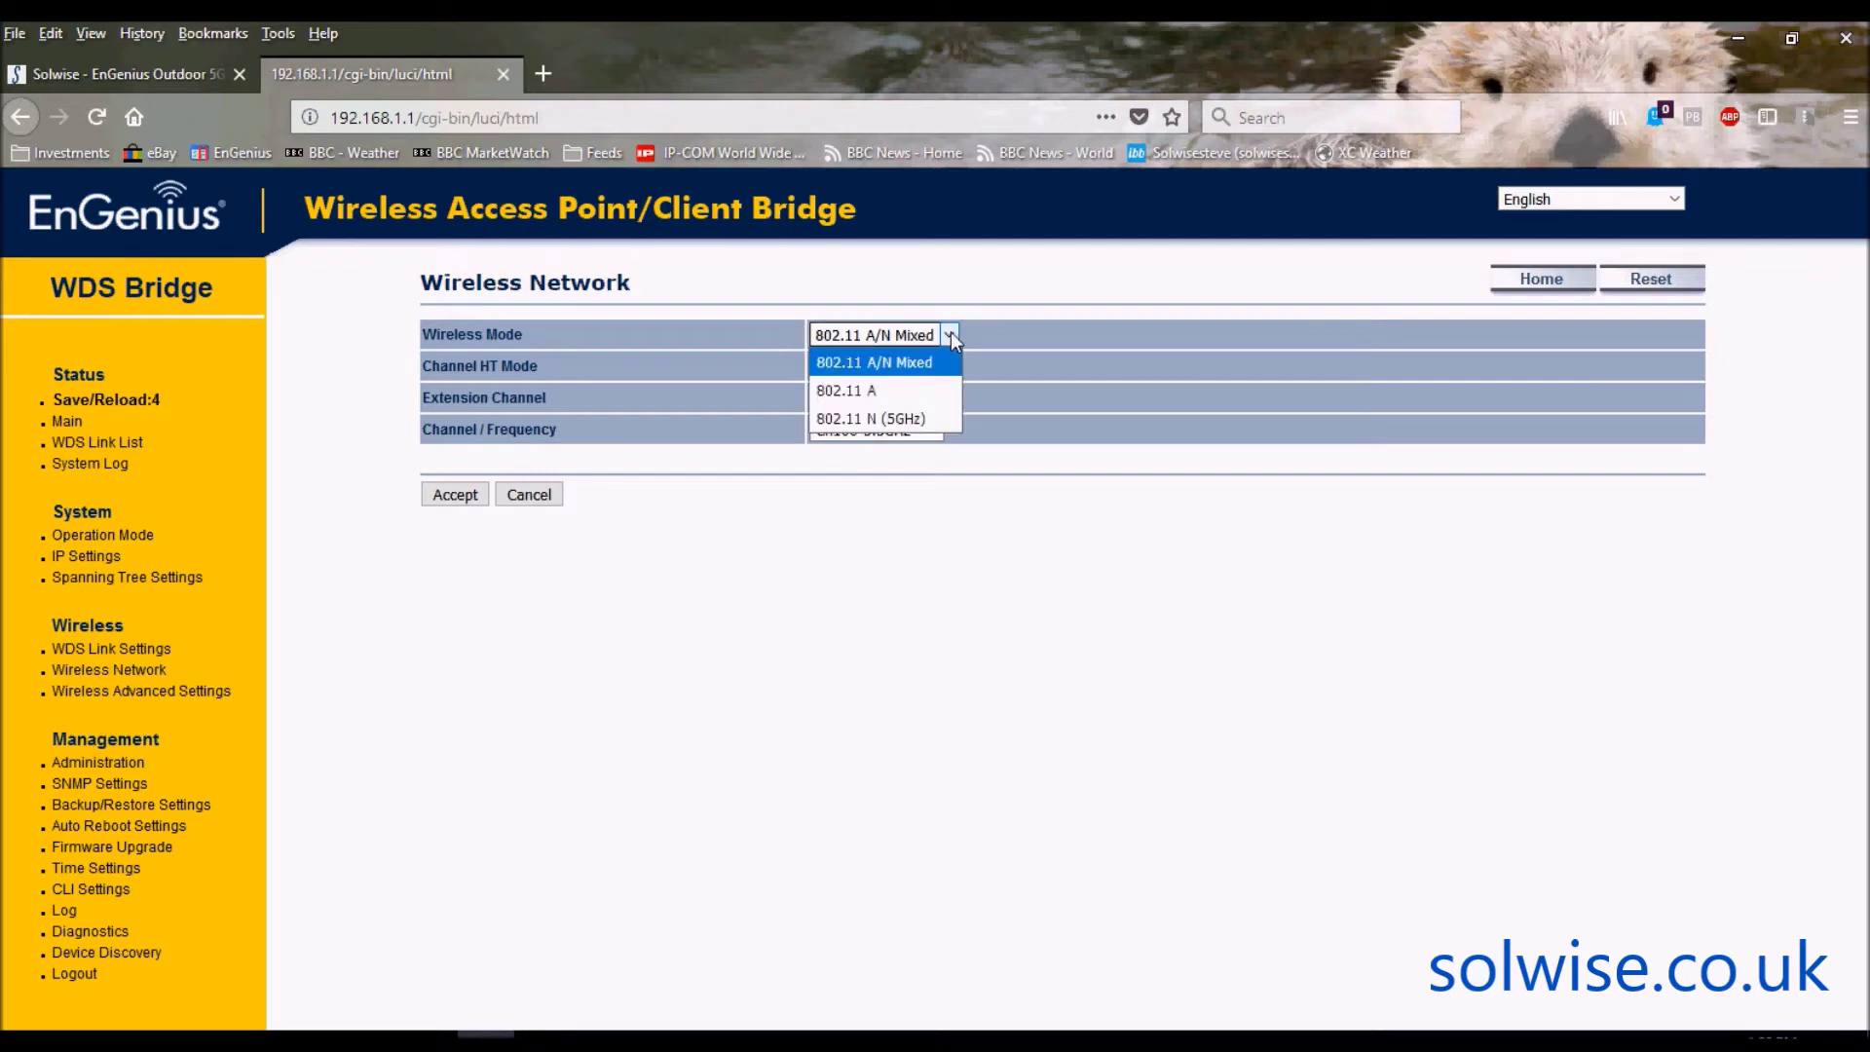
left_click(1024, 349)
left_click(874, 370)
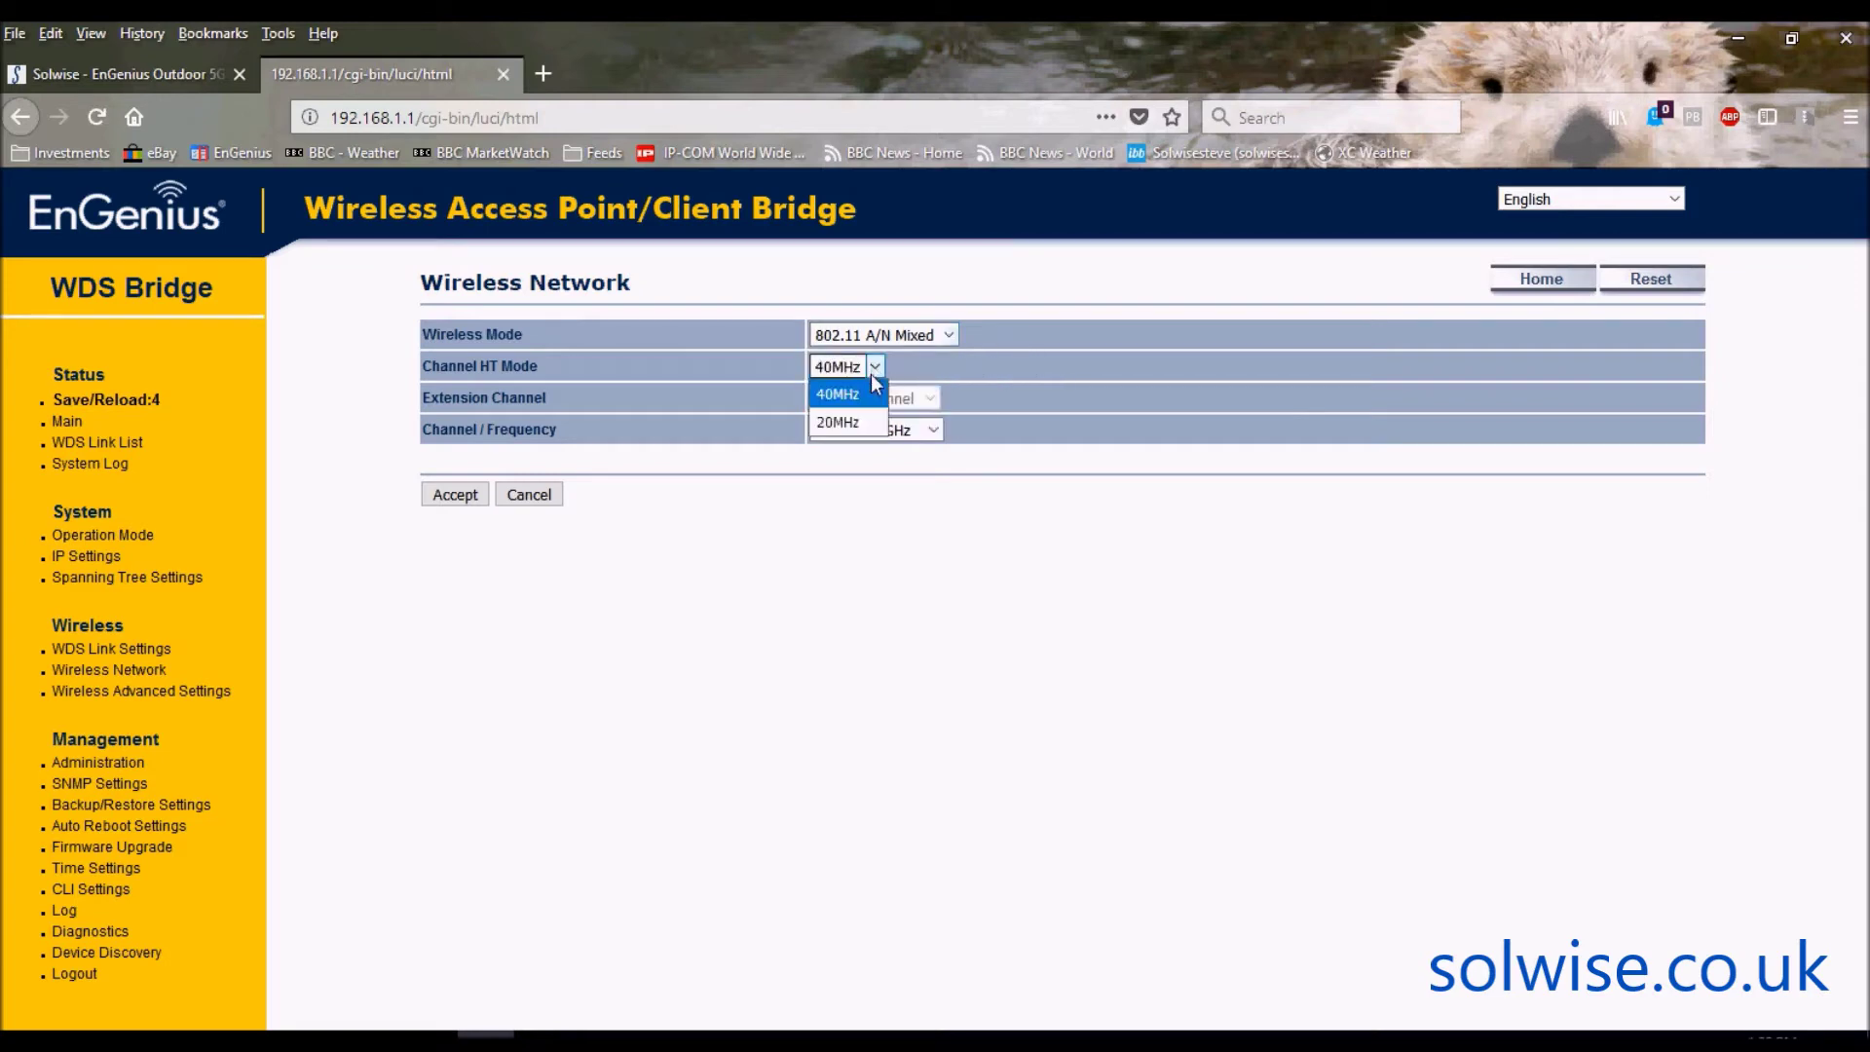
left_click(1029, 353)
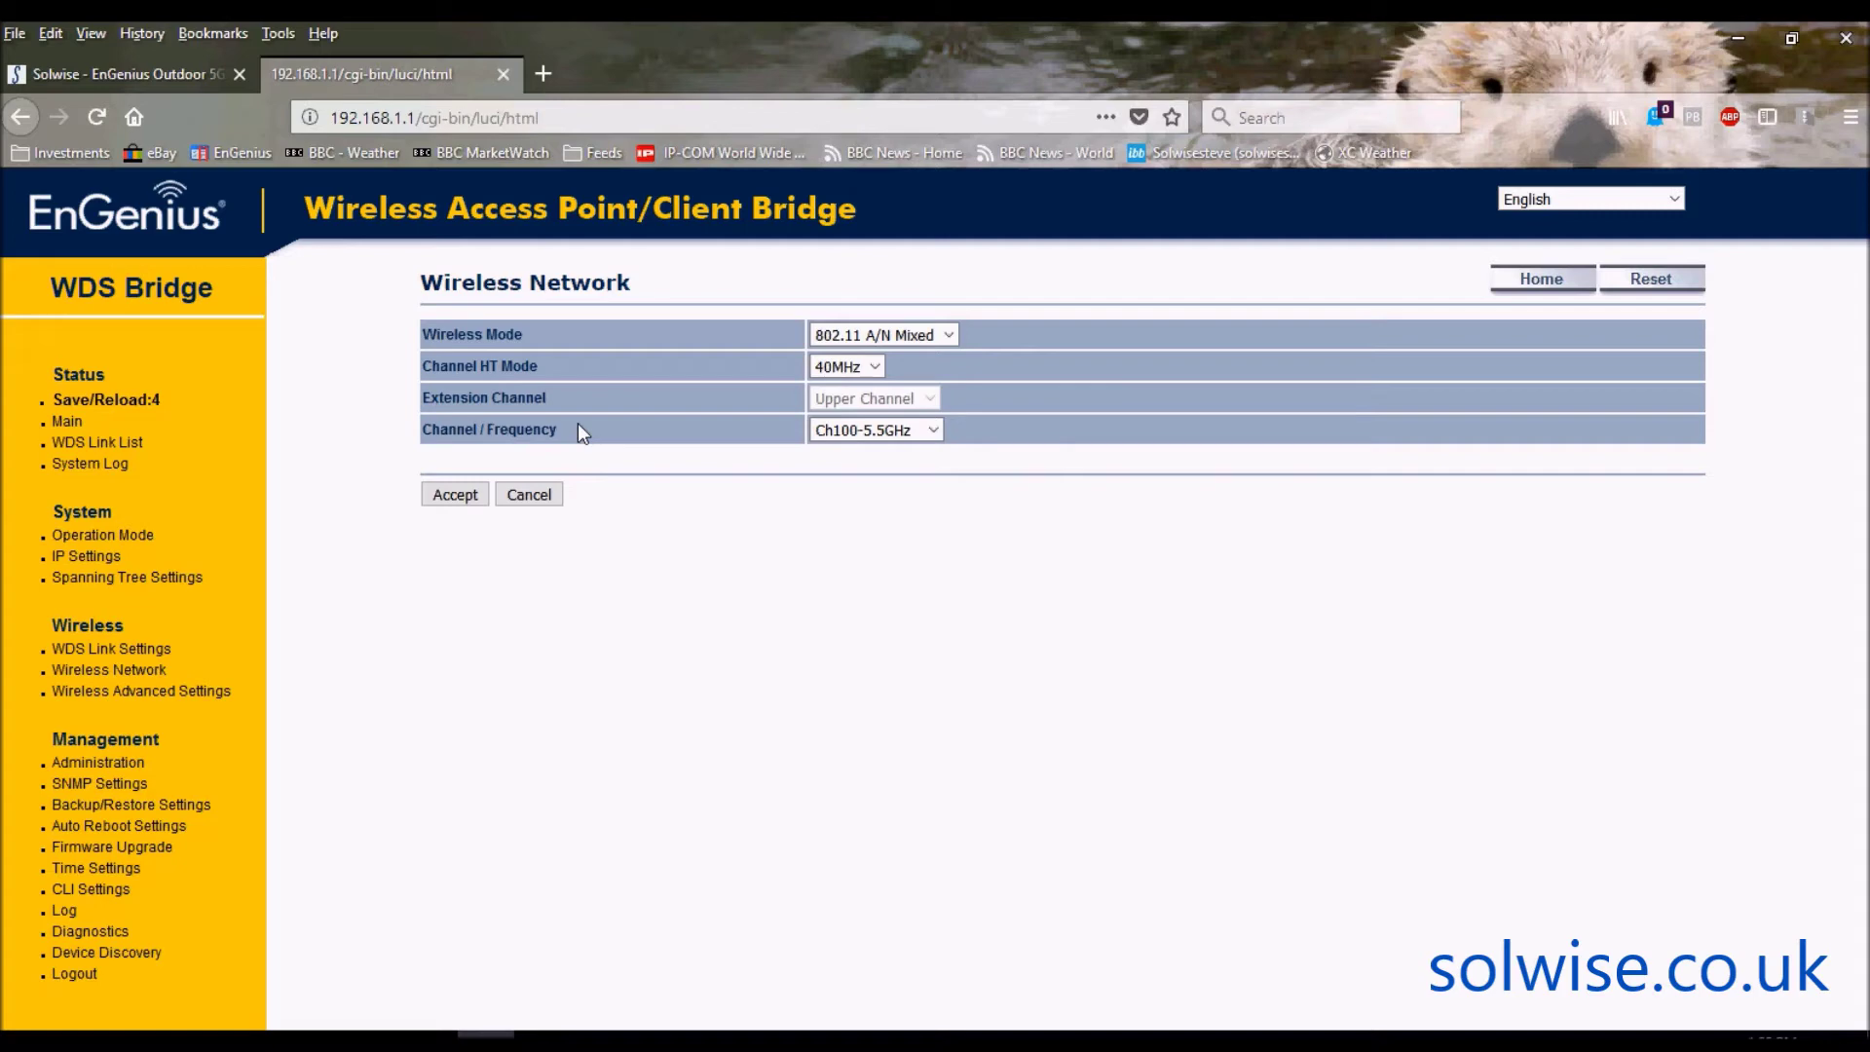
left_click(933, 434)
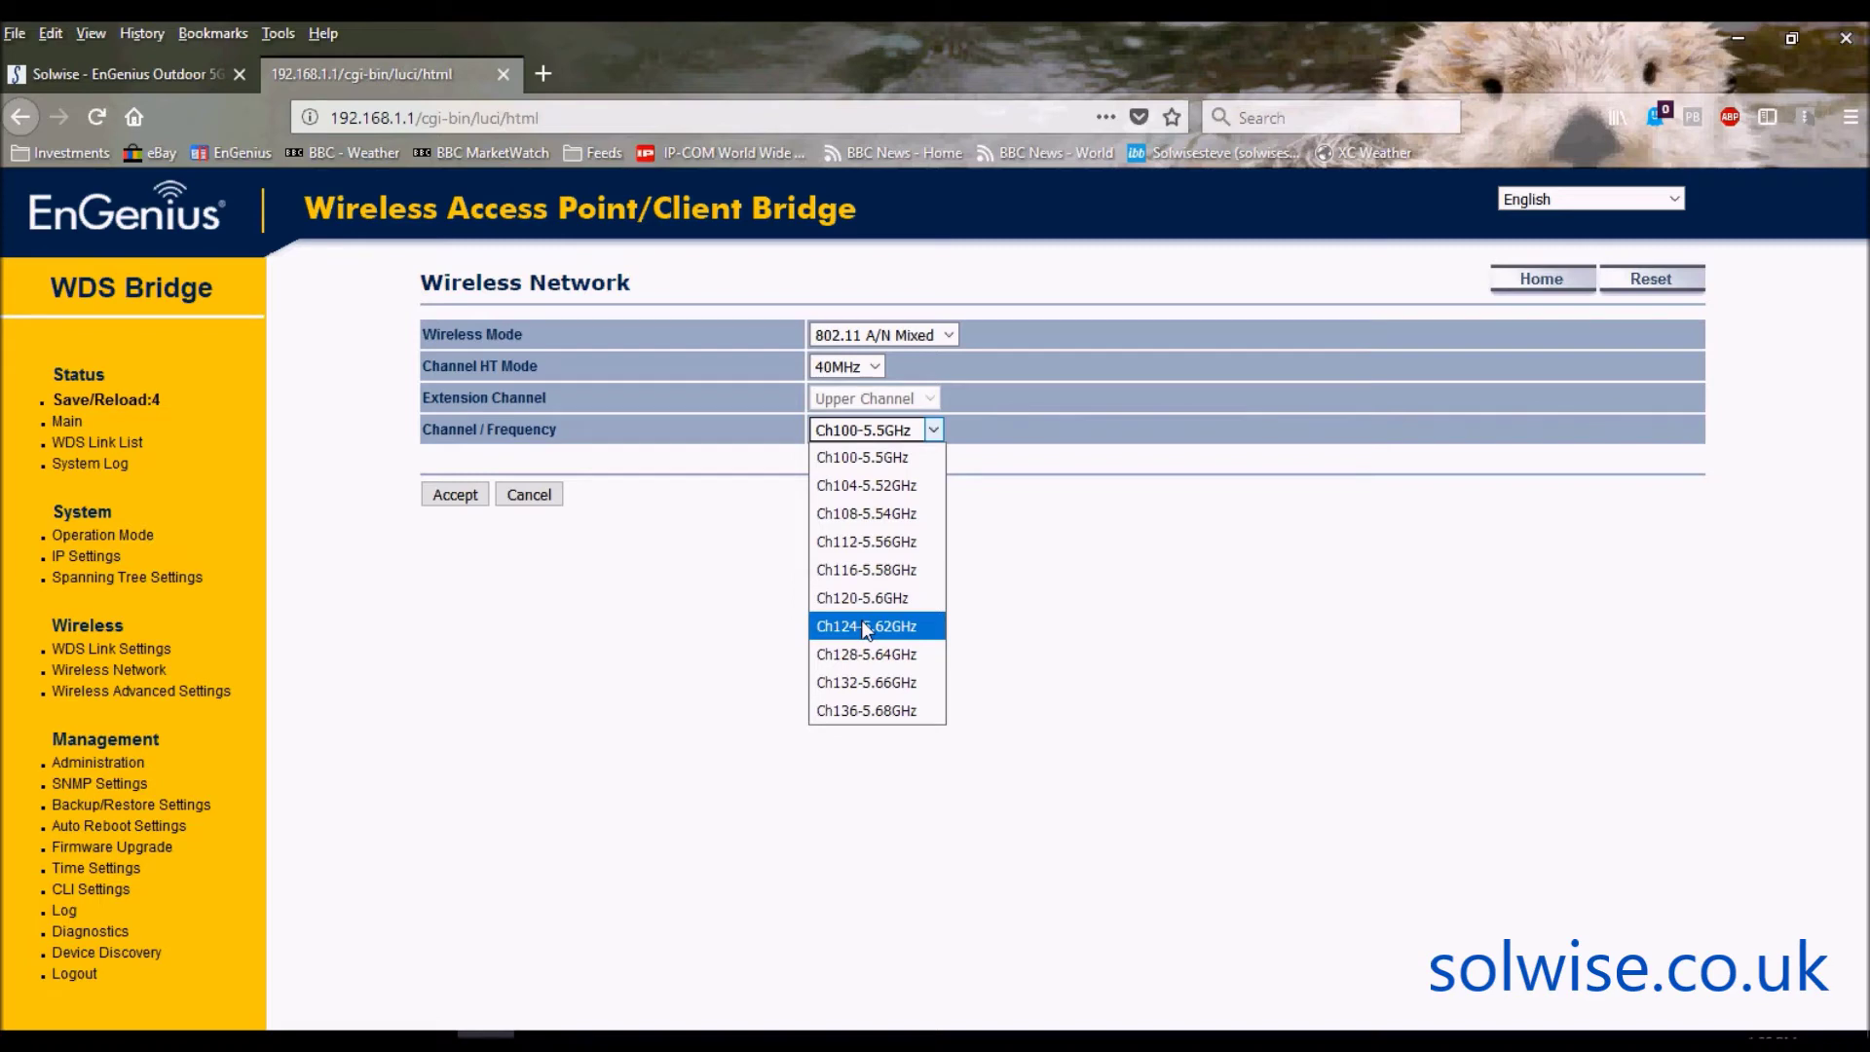
left_click(861, 472)
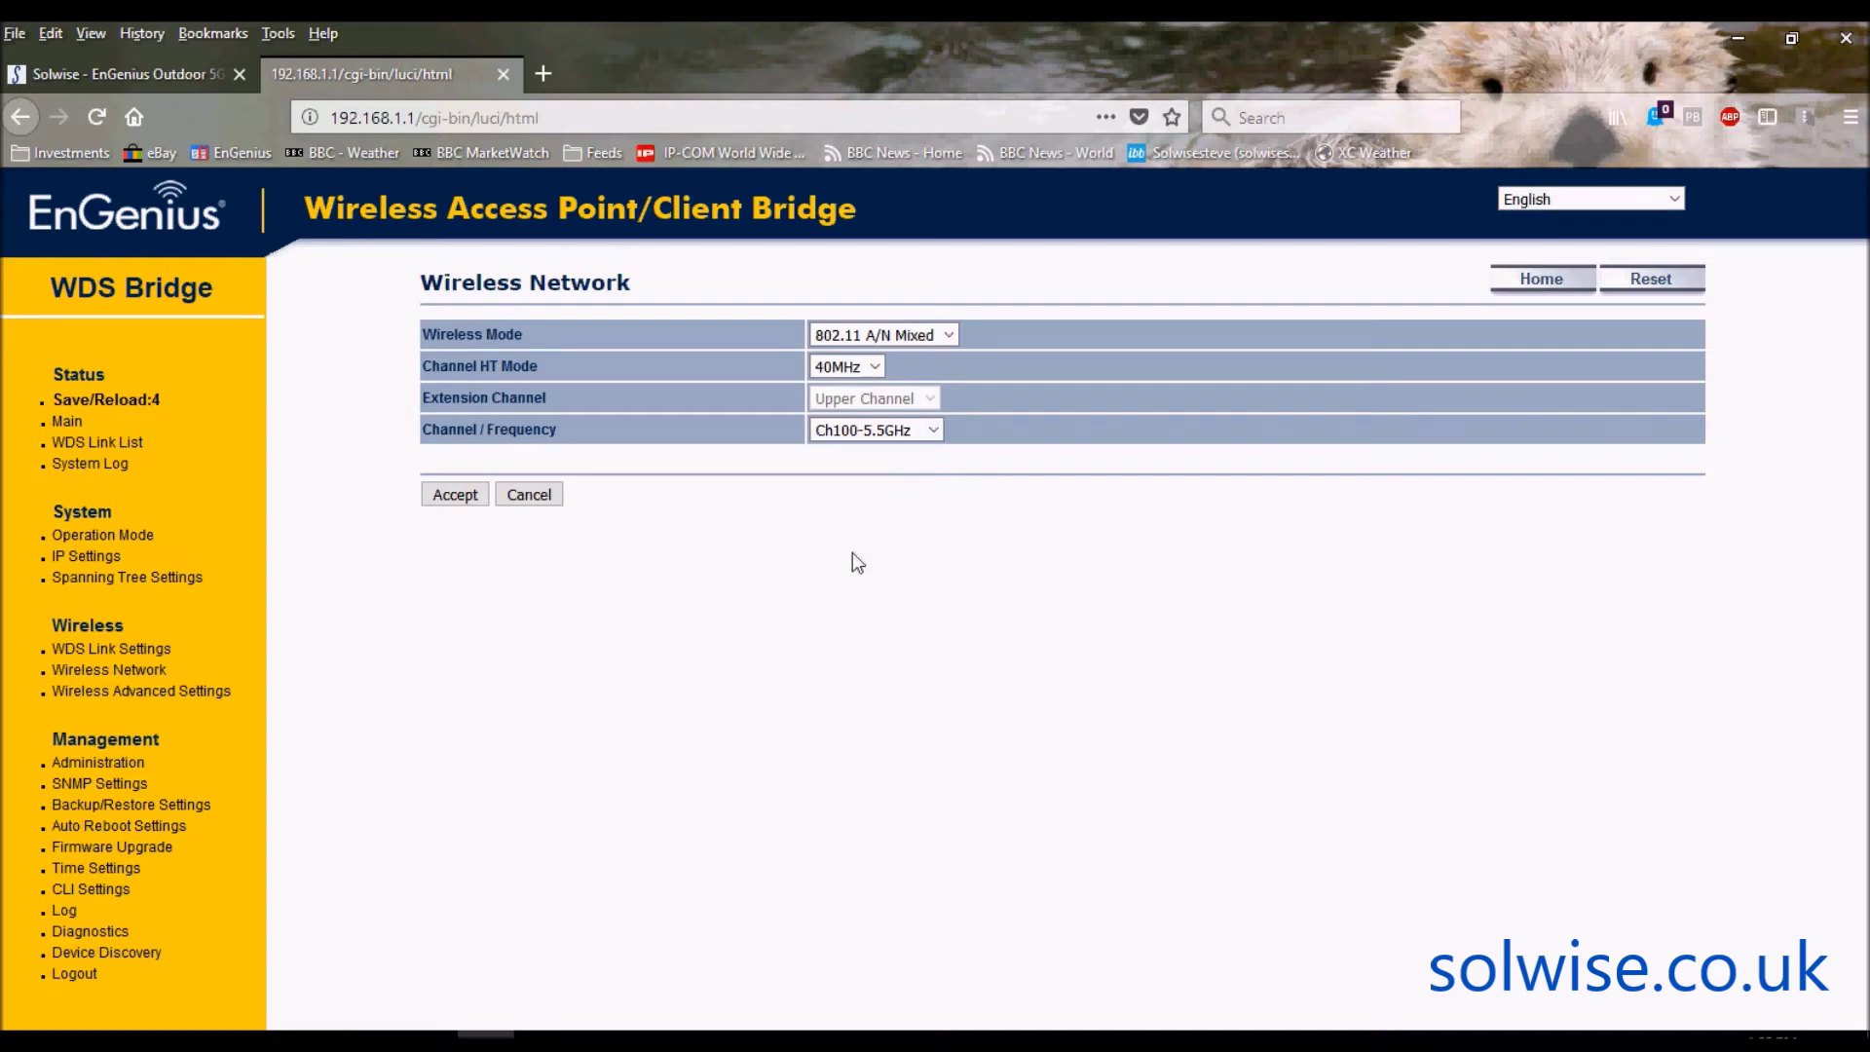
left_click(146, 704)
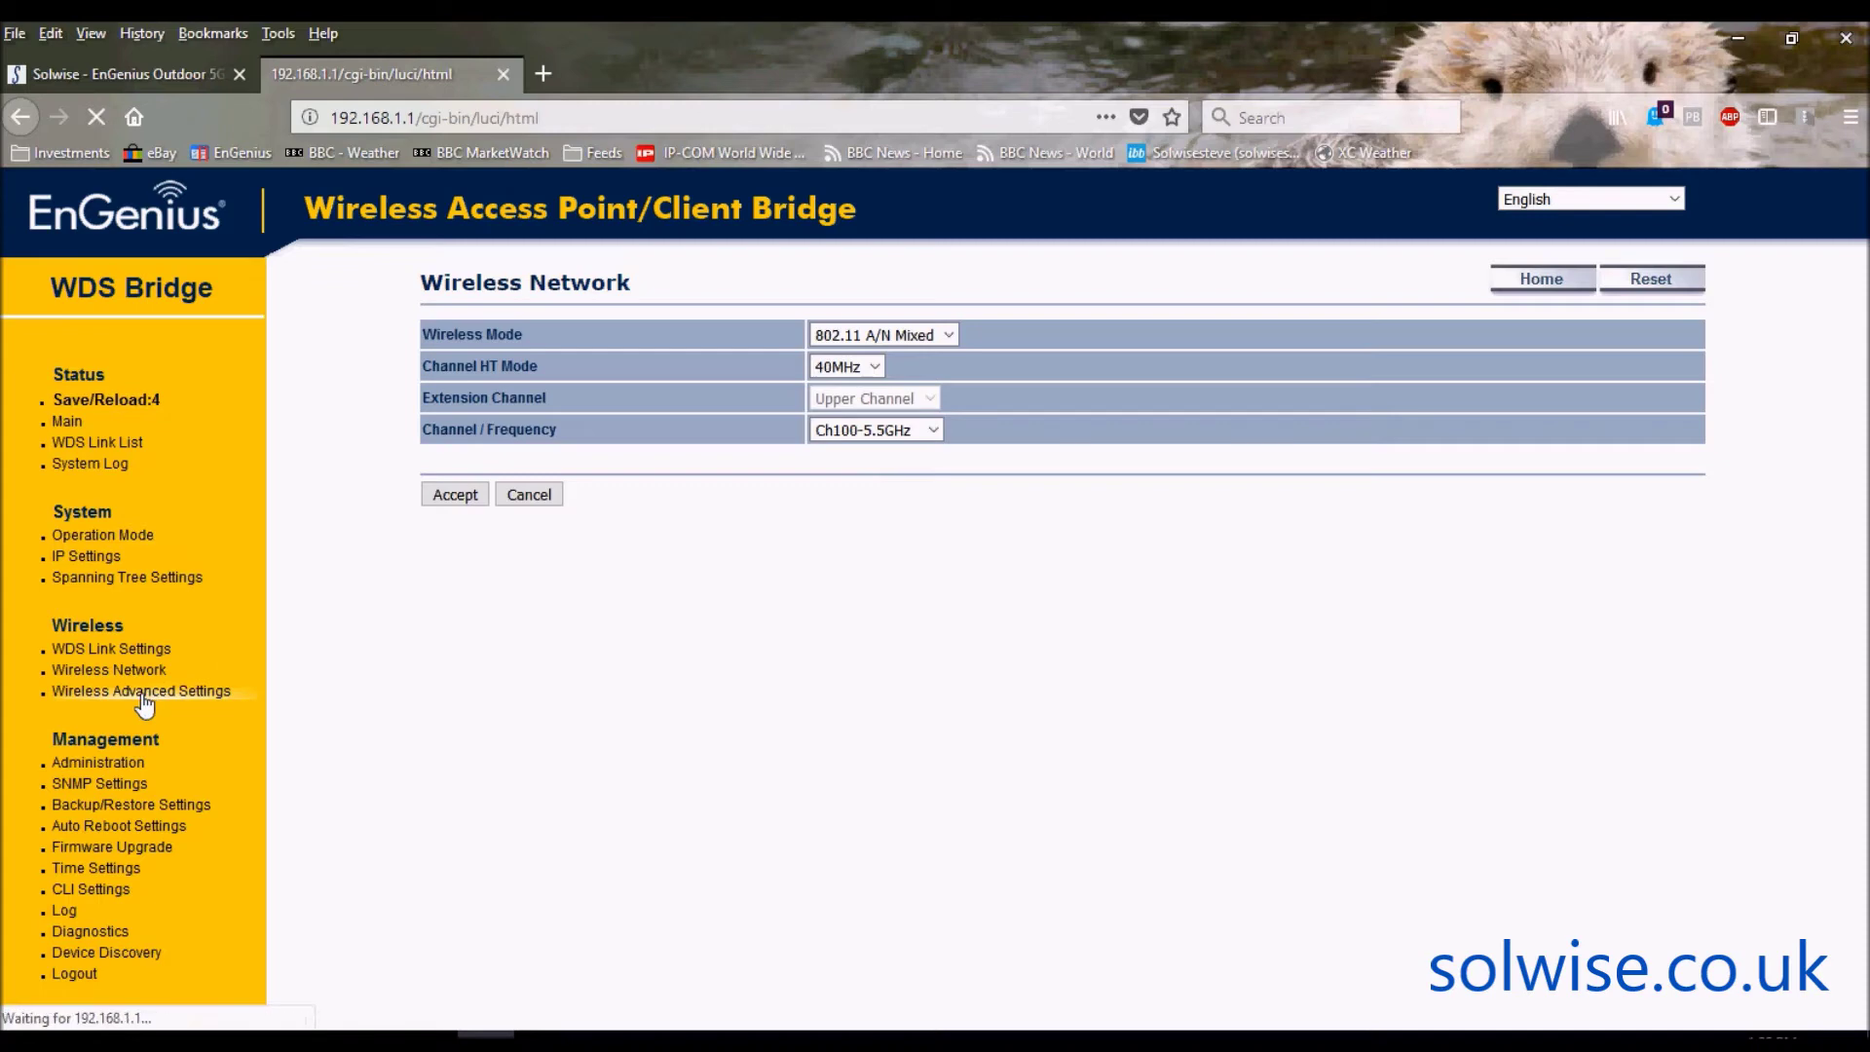